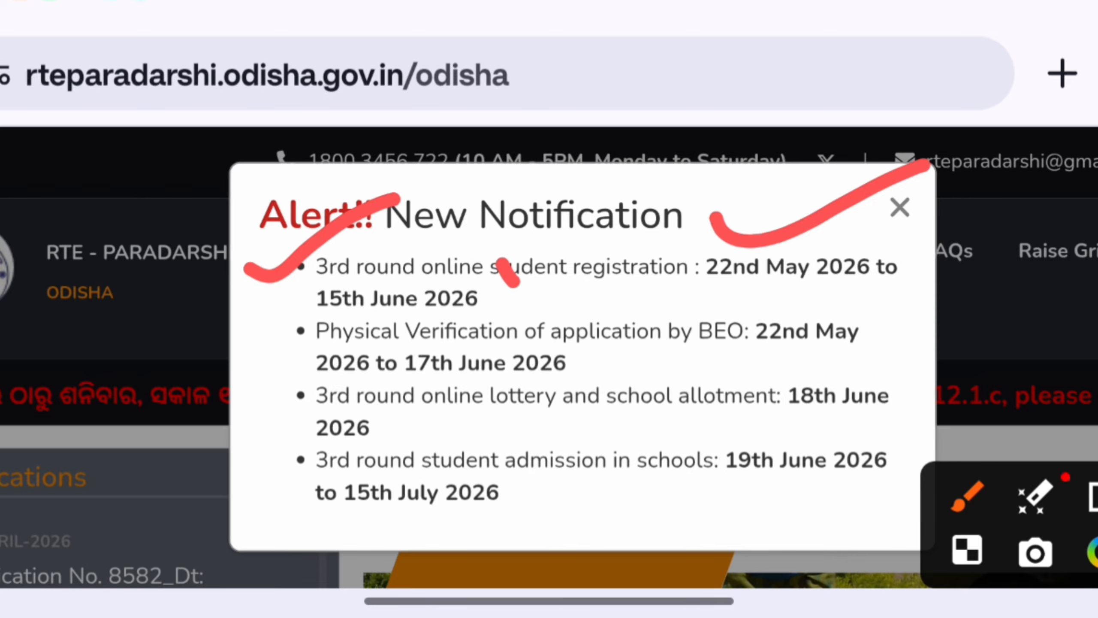
pyautogui.moveTo(240, 321)
pyautogui.mouseDown()
pyautogui.moveTo(332, 321)
pyautogui.moveTo(397, 288)
pyautogui.mouseUp()
pyautogui.moveTo(685, 355)
pyautogui.mouseDown()
pyautogui.moveTo(847, 365)
pyautogui.moveTo(821, 286)
pyautogui.moveTo(878, 351)
pyautogui.mouseUp()
pyautogui.moveTo(368, 373)
pyautogui.mouseDown()
pyautogui.moveTo(409, 381)
pyautogui.moveTo(607, 321)
pyautogui.moveTo(454, 398)
pyautogui.mouseUp()
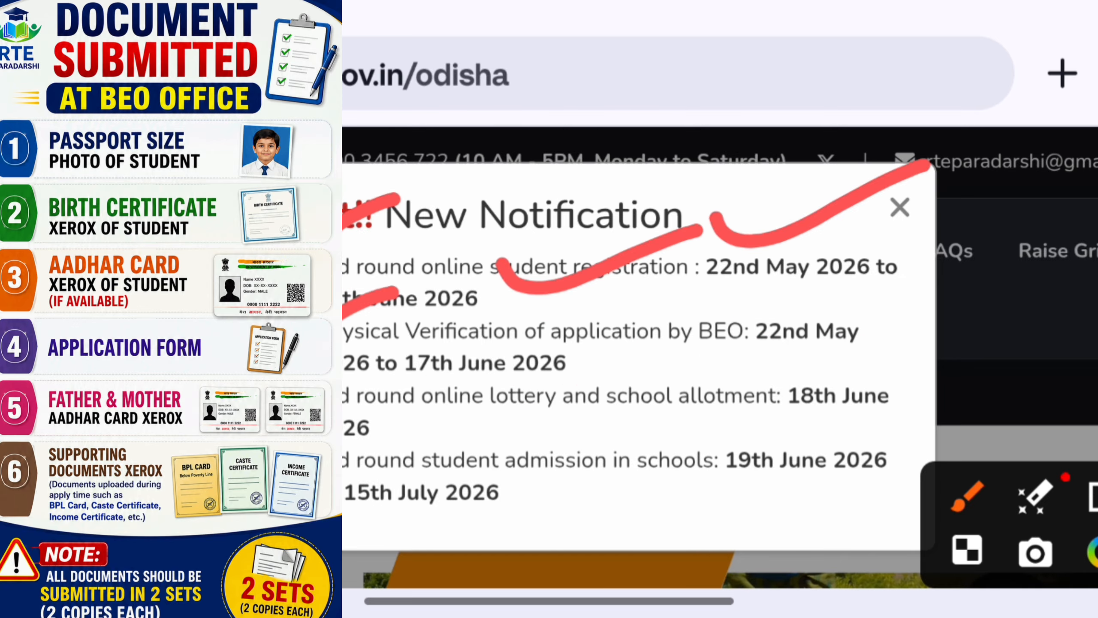
pyautogui.moveTo(346, 331)
pyautogui.mouseDown()
pyautogui.moveTo(799, 320)
pyautogui.moveTo(627, 173)
pyautogui.moveTo(484, 305)
pyautogui.mouseUp()
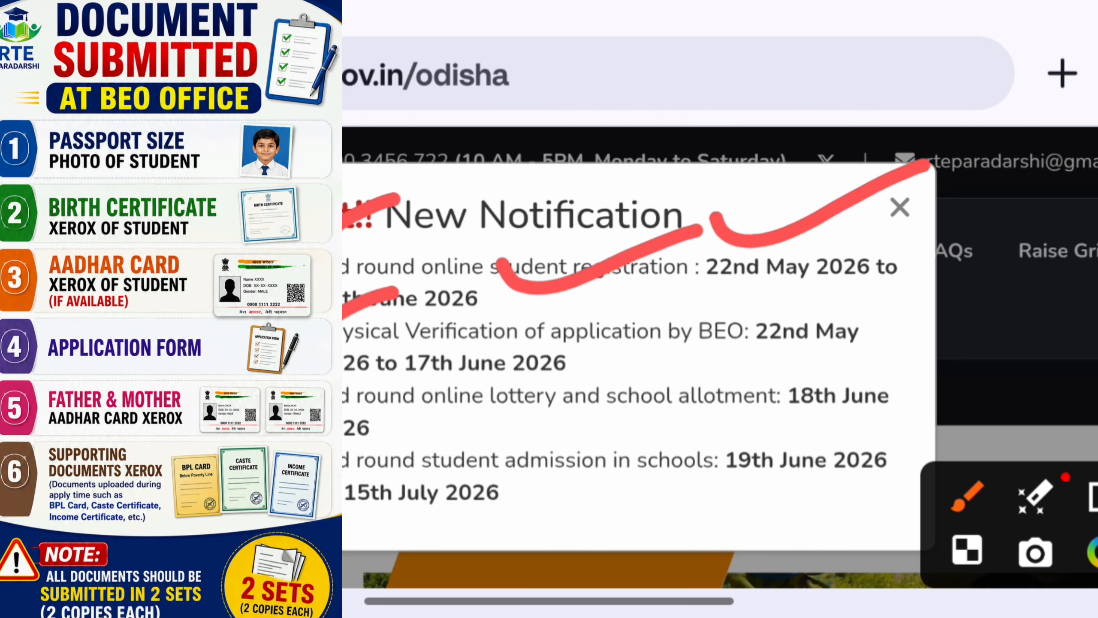
pyautogui.moveTo(346, 393)
pyautogui.mouseDown()
pyautogui.moveTo(784, 376)
pyautogui.moveTo(590, 270)
pyautogui.moveTo(475, 416)
pyautogui.mouseUp()
pyautogui.moveTo(233, 383); pyautogui.dragTo(474, 320)
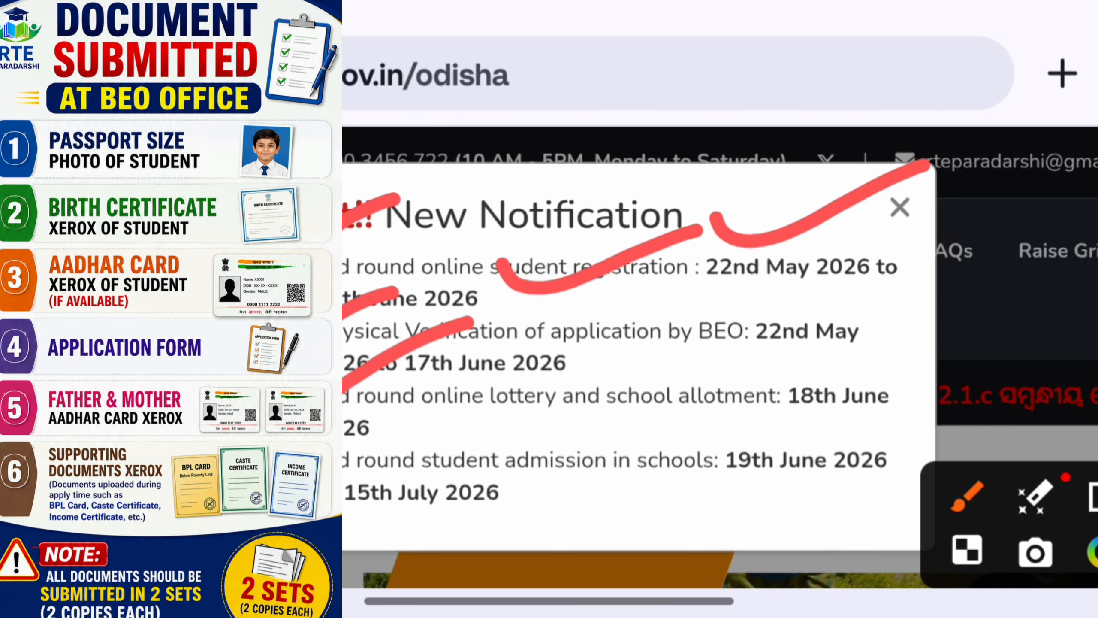
pyautogui.moveTo(736, 430); pyautogui.dragTo(919, 419)
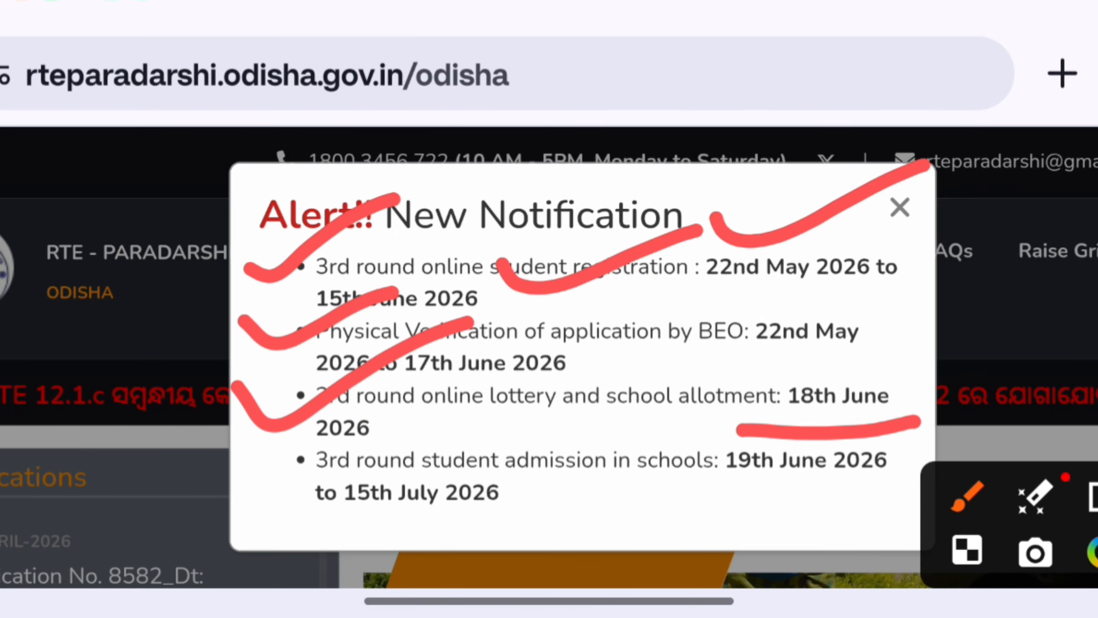
pyautogui.moveTo(446, 320)
pyautogui.mouseDown()
pyautogui.moveTo(532, 344)
pyautogui.moveTo(735, 251)
pyautogui.mouseUp()
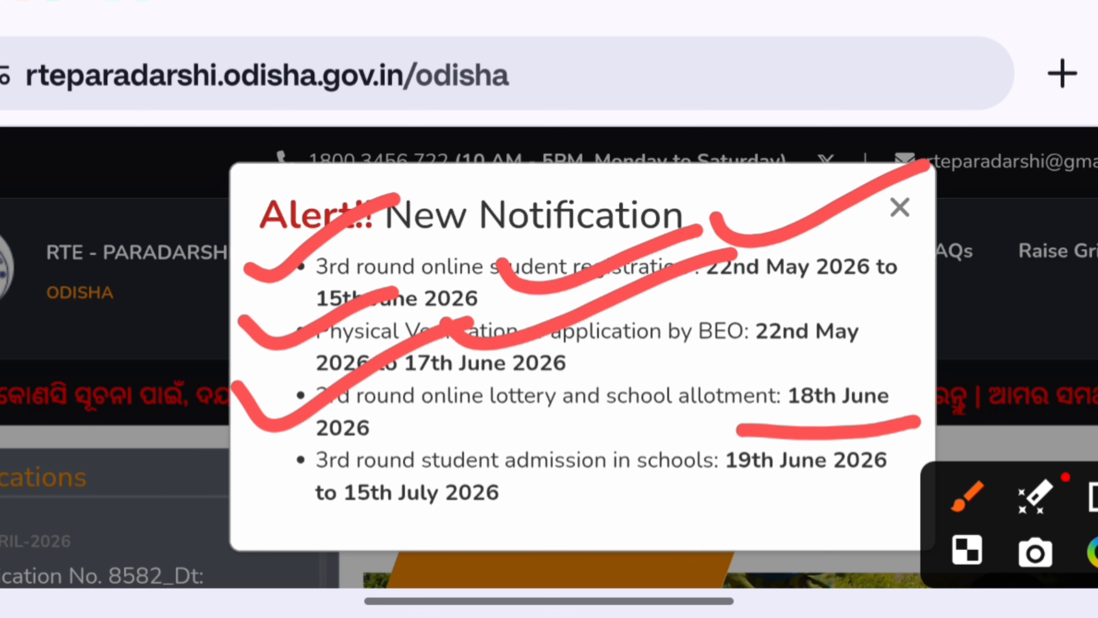
pyautogui.moveTo(774, 445)
pyautogui.mouseDown()
pyautogui.moveTo(942, 398)
pyautogui.moveTo(874, 416)
pyautogui.mouseUp()
pyautogui.moveTo(314, 430); pyautogui.dragTo(921, 450)
pyautogui.moveTo(903, 376); pyautogui.dragTo(445, 426)
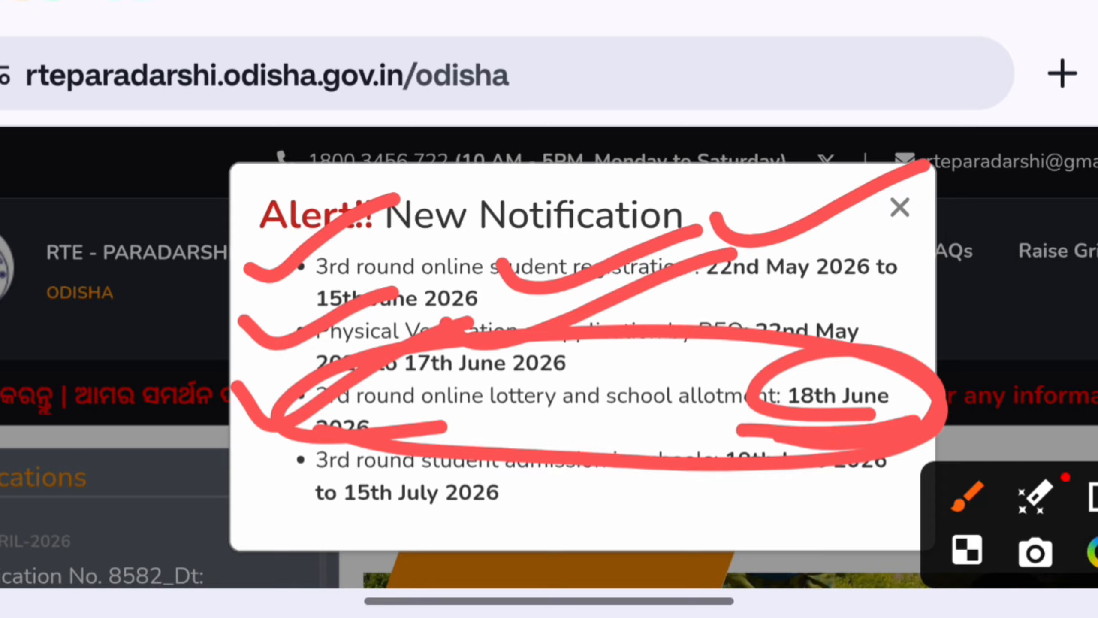
pyautogui.hotkey('ctrl', 'z')
pyautogui.hotkey('ctrl', 'z')
pyautogui.moveTo(245, 449)
pyautogui.mouseDown()
pyautogui.moveTo(289, 477)
pyautogui.moveTo(493, 383)
pyautogui.mouseUp()
pyautogui.moveTo(425, 469)
pyautogui.mouseDown()
pyautogui.moveTo(726, 454)
pyautogui.moveTo(566, 488)
pyautogui.mouseUp()
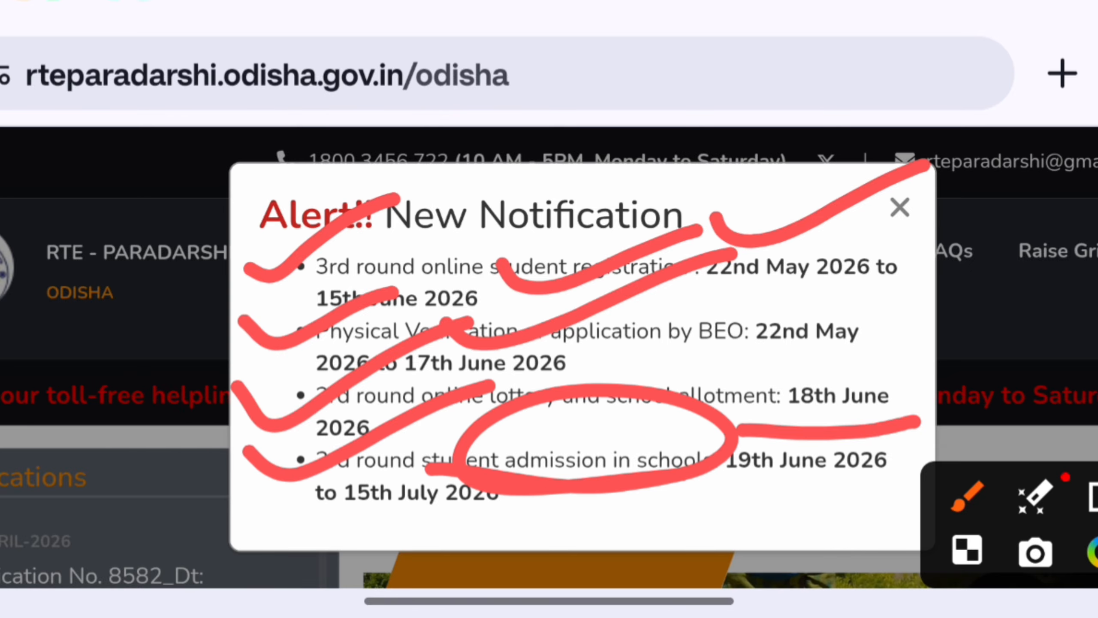
pyautogui.moveTo(735, 498)
pyautogui.mouseDown()
pyautogui.moveTo(836, 510)
pyautogui.moveTo(734, 513)
pyautogui.moveTo(849, 506)
pyautogui.mouseUp()
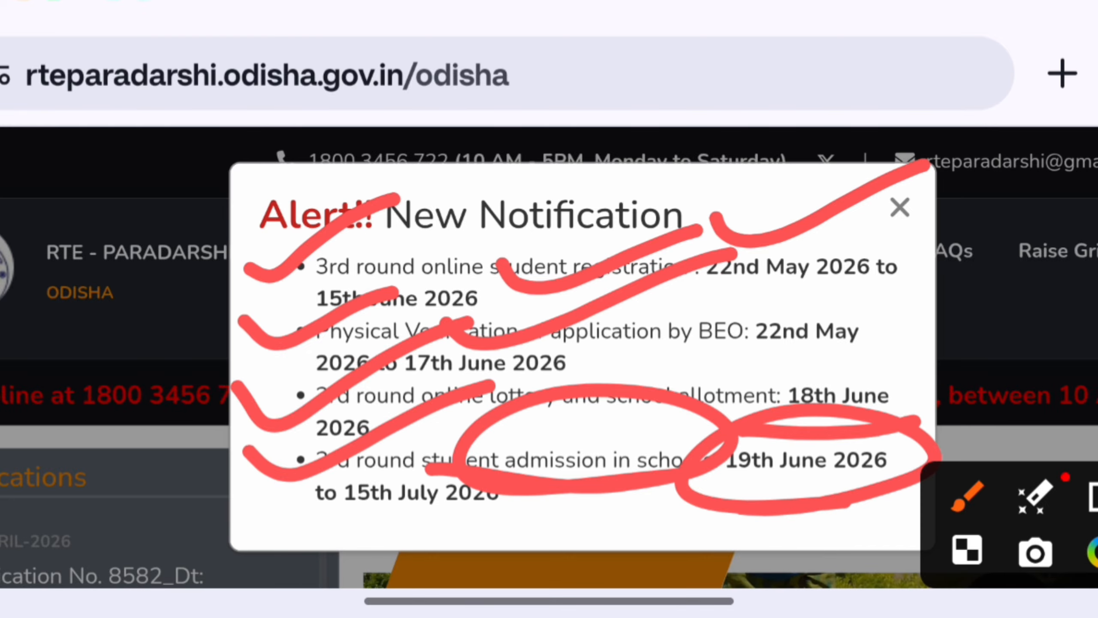
pyautogui.moveTo(322, 523)
pyautogui.mouseDown()
pyautogui.moveTo(579, 509)
pyautogui.moveTo(531, 510)
pyautogui.mouseUp()
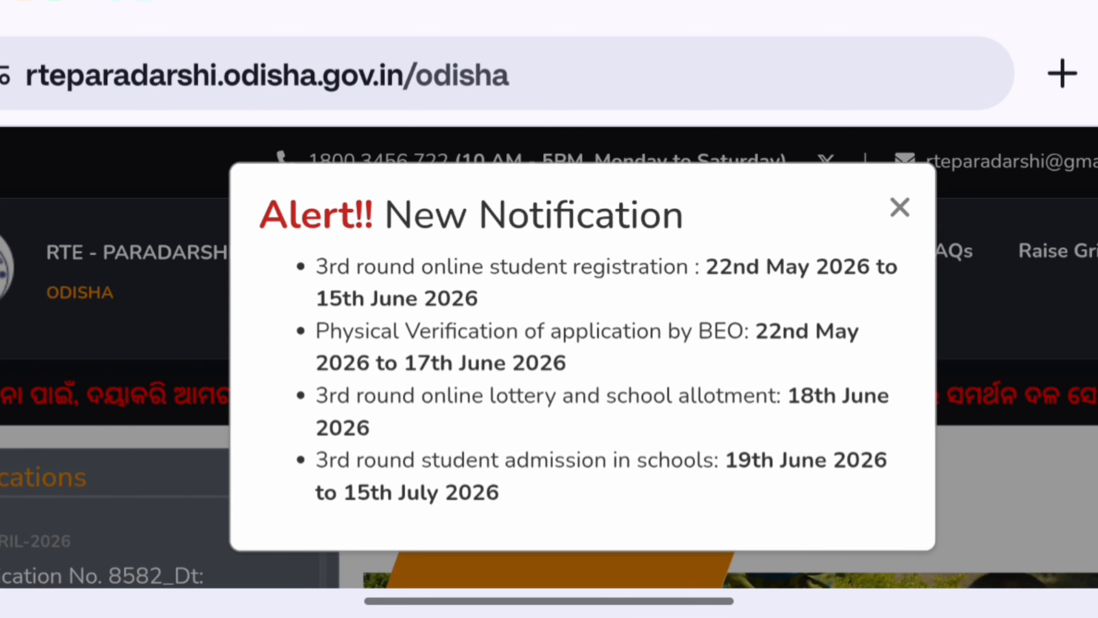
# Step: Close the new notification alert and bring up the Student menu's registration options
pyautogui.click(899, 207)
pyautogui.scroll(-2, 549, 390)
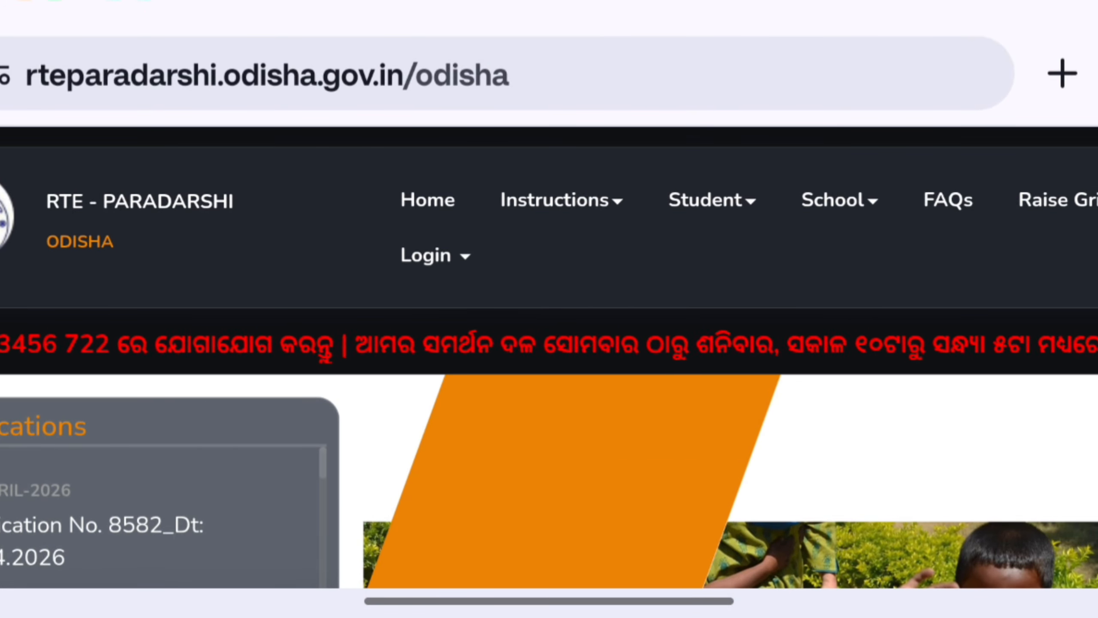
pyautogui.scroll(-1, 549, 390)
pyautogui.scroll(-2, 549, 389)
pyautogui.scroll(3, 549, 389)
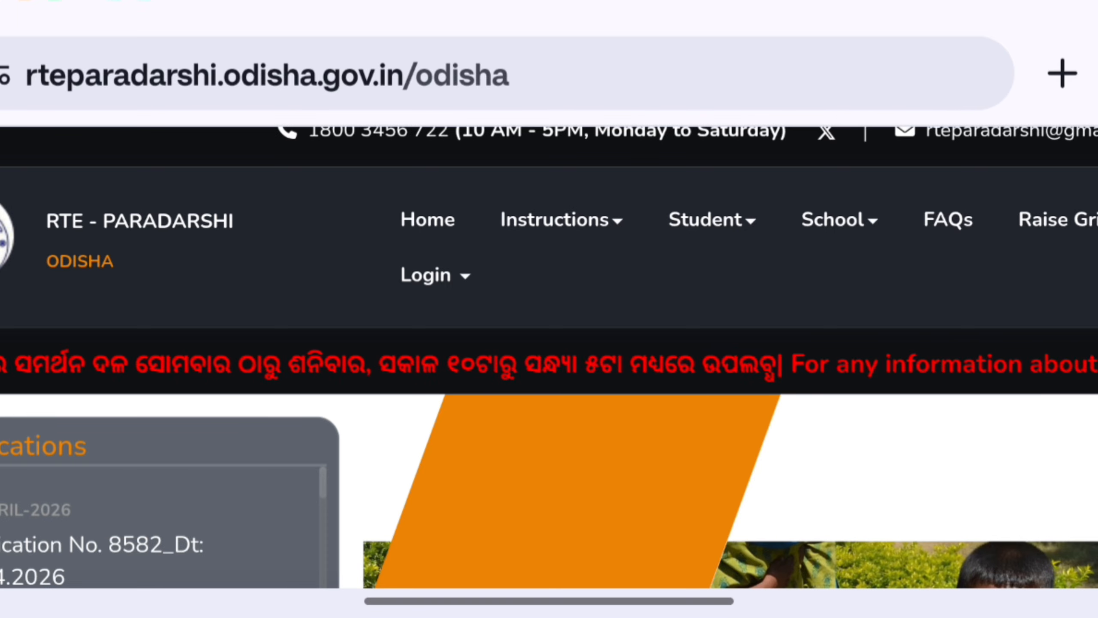
pyautogui.click(708, 220)
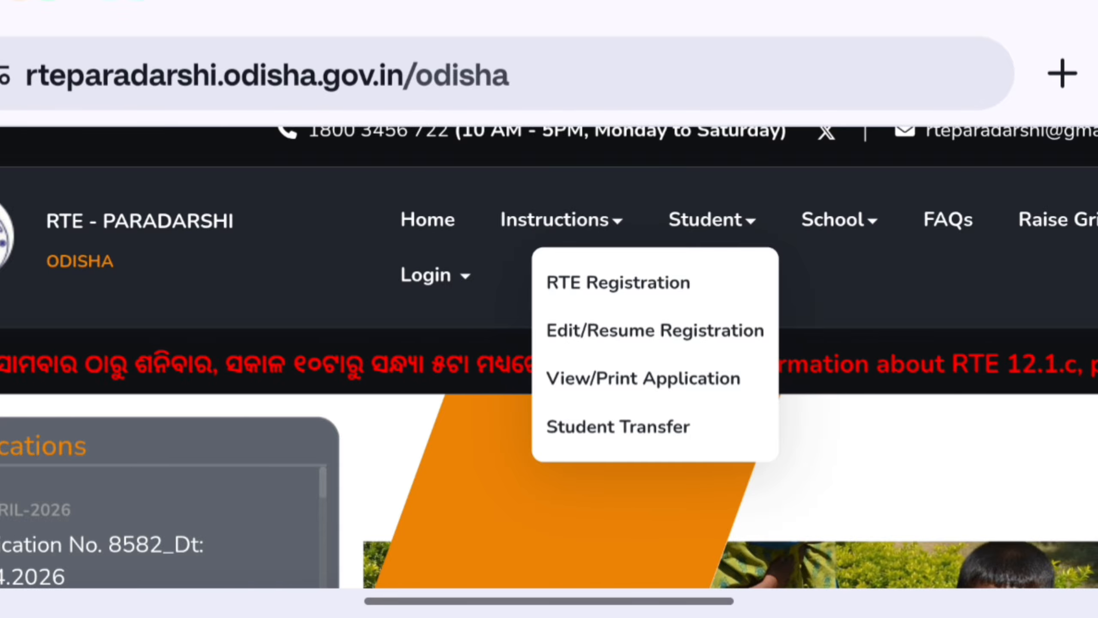
# Step: Go to Student > RTE Registration and scroll to the registration form tabs
pyautogui.click(618, 283)
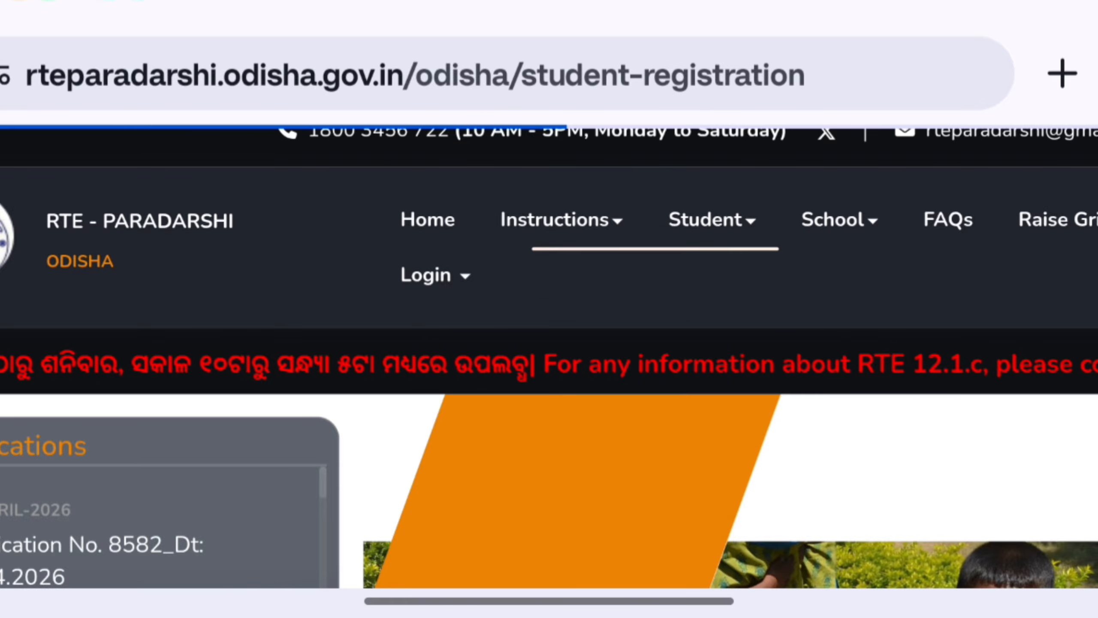
pyautogui.scroll(-3, 548, 432)
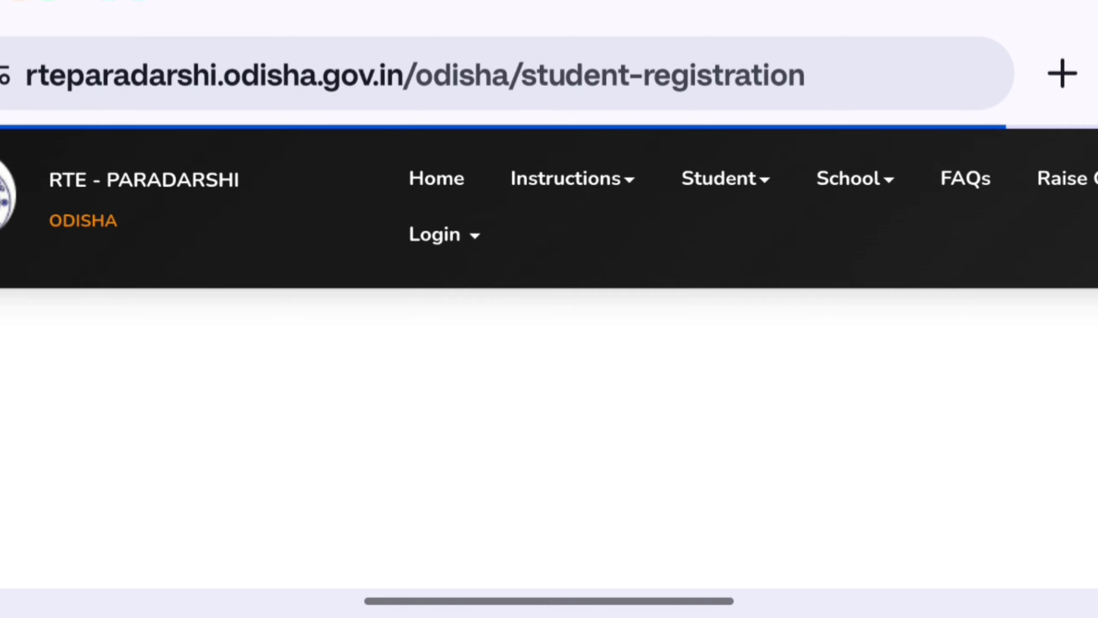
pyautogui.scroll(-3, 549, 432)
pyautogui.scroll(5, 549, 390)
pyautogui.scroll(-3, 549, 389)
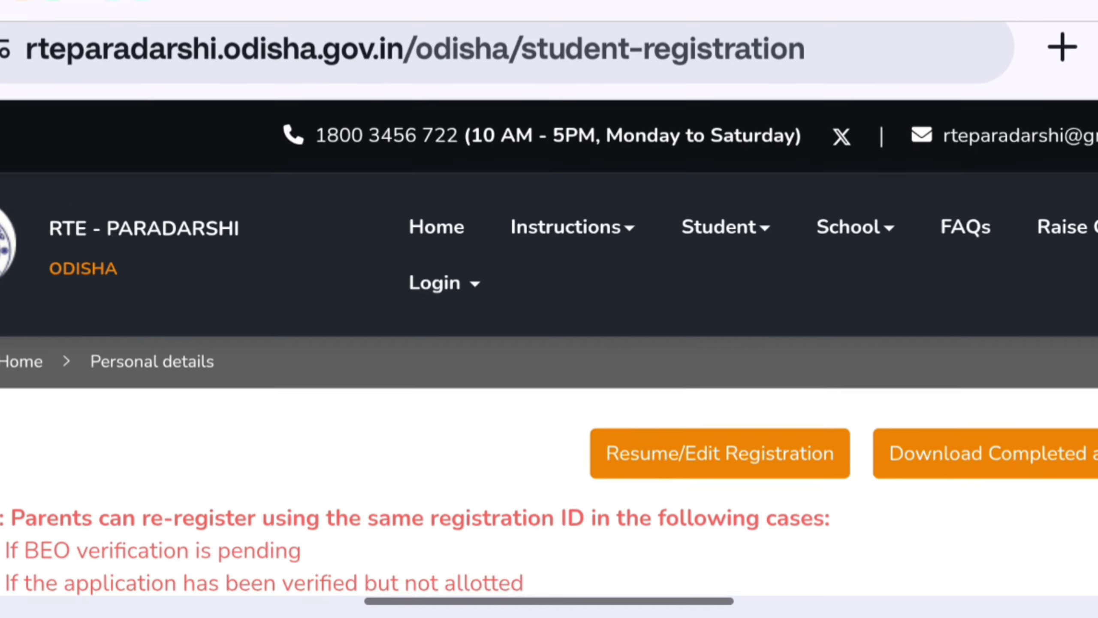
pyautogui.scroll(-5, 549, 389)
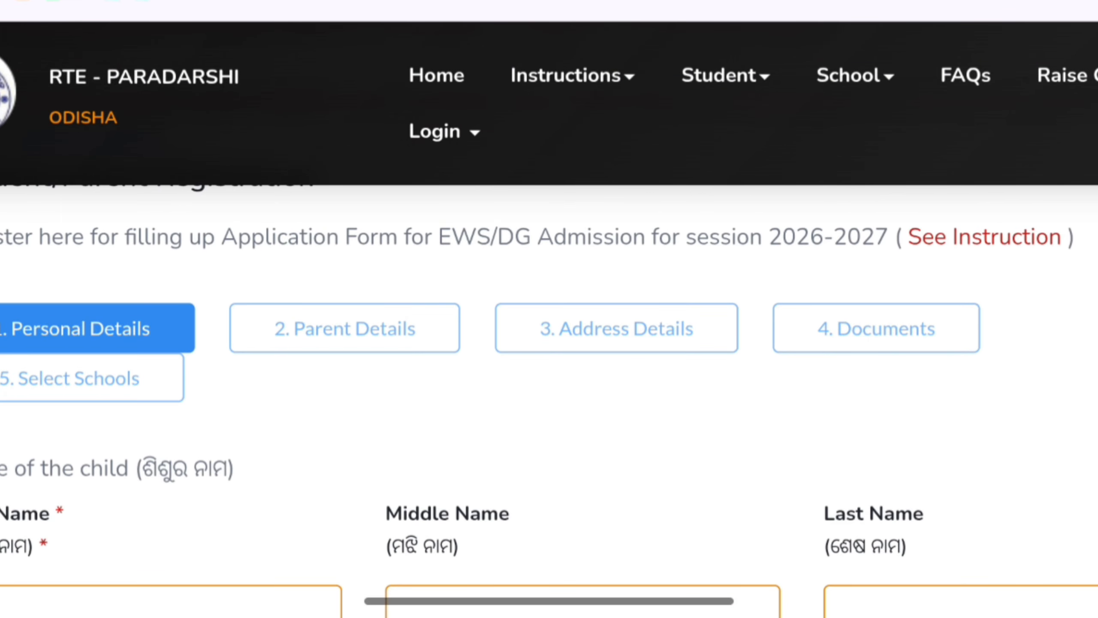
# Step: Mark up the five form steps, Personal, Parent, Address, Documents and Select Schools, then clear the marks
pyautogui.click(1, 314)
pyautogui.click(65, 370)
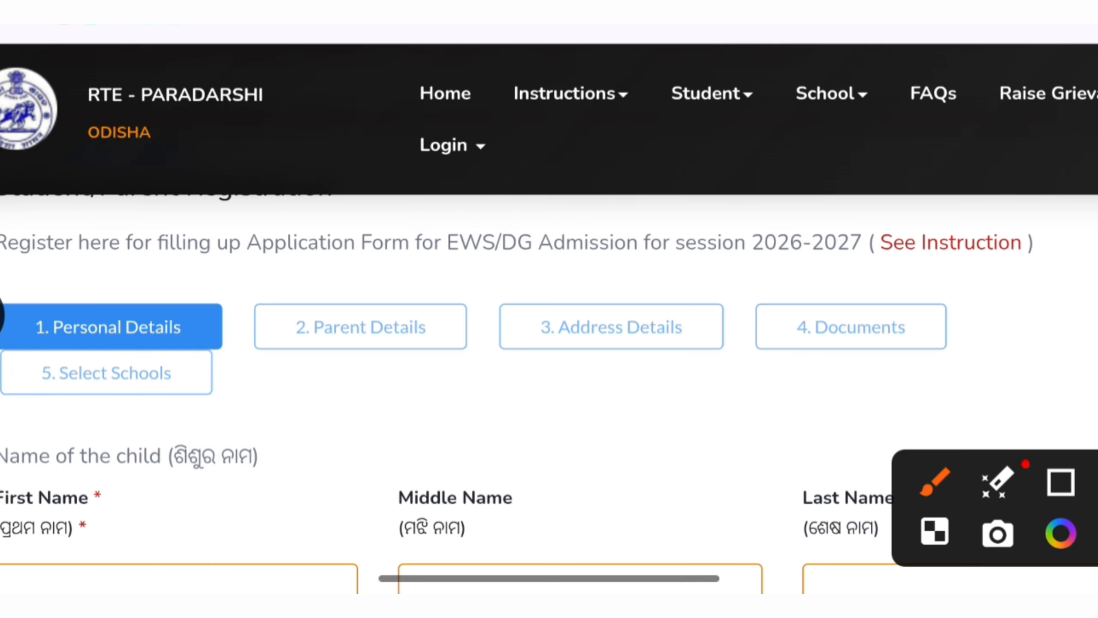
pyautogui.moveTo(93, 279); pyautogui.dragTo(293, 211)
pyautogui.moveTo(320, 294); pyautogui.dragTo(513, 236)
pyautogui.moveTo(575, 305)
pyautogui.mouseDown()
pyautogui.moveTo(581, 312)
pyautogui.moveTo(786, 243)
pyautogui.mouseUp()
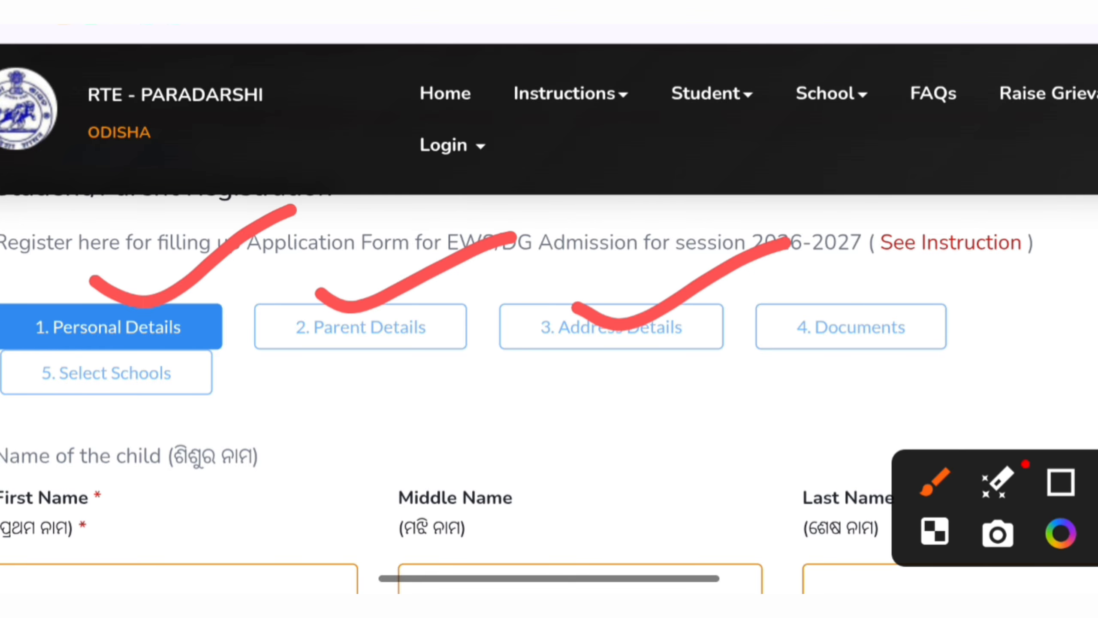
pyautogui.moveTo(827, 289); pyautogui.dragTo(1050, 229)
pyautogui.moveTo(63, 369)
pyautogui.mouseDown()
pyautogui.moveTo(85, 381)
pyautogui.moveTo(298, 287)
pyautogui.mouseUp()
pyautogui.moveTo(49, 407)
pyautogui.mouseDown()
pyautogui.moveTo(77, 417)
pyautogui.moveTo(799, 403)
pyautogui.moveTo(754, 234)
pyautogui.moveTo(2, 305)
pyautogui.moveTo(410, 407)
pyautogui.mouseUp()
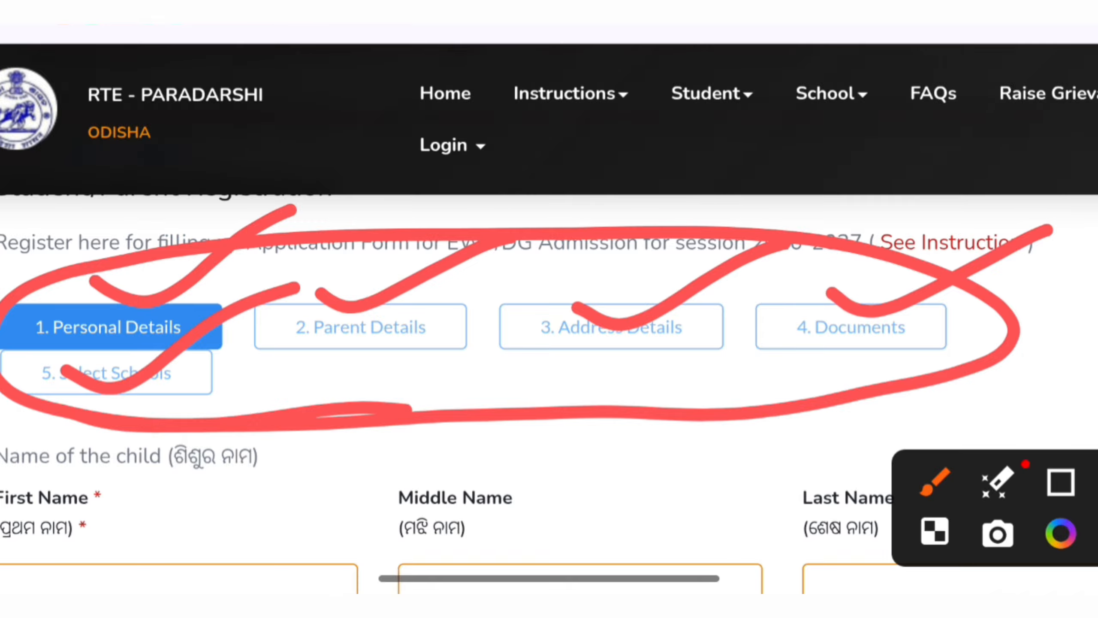
pyautogui.click(1095, 482)
pyautogui.scroll(-8, 549, 389)
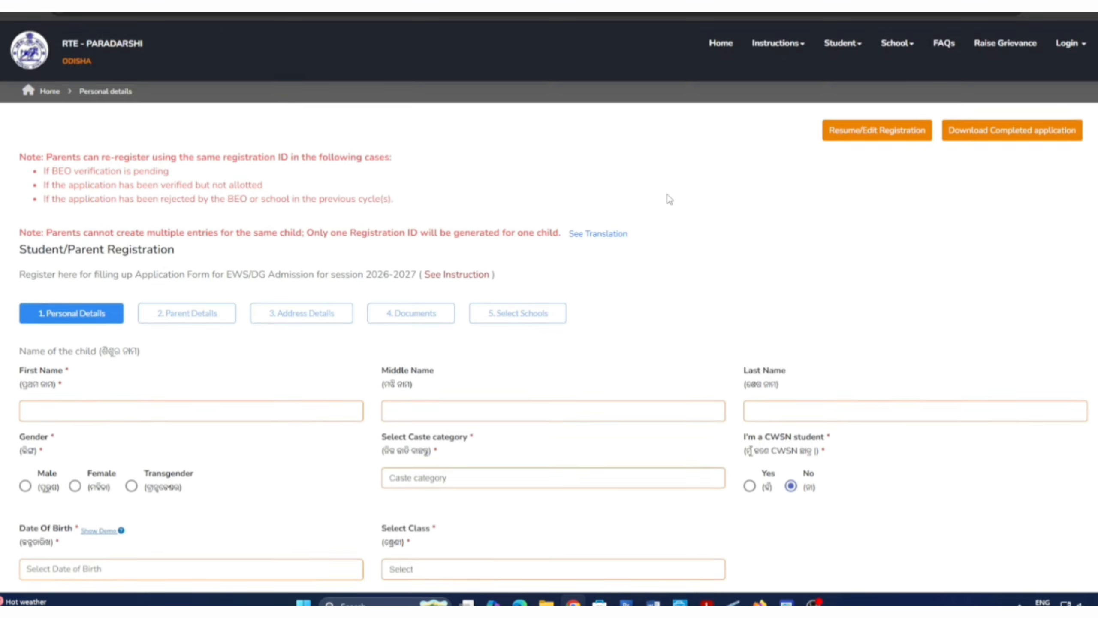
# Step: Enter the child's first and last name, leaving the middle name blank
pyautogui.scroll(-3, 667, 201)
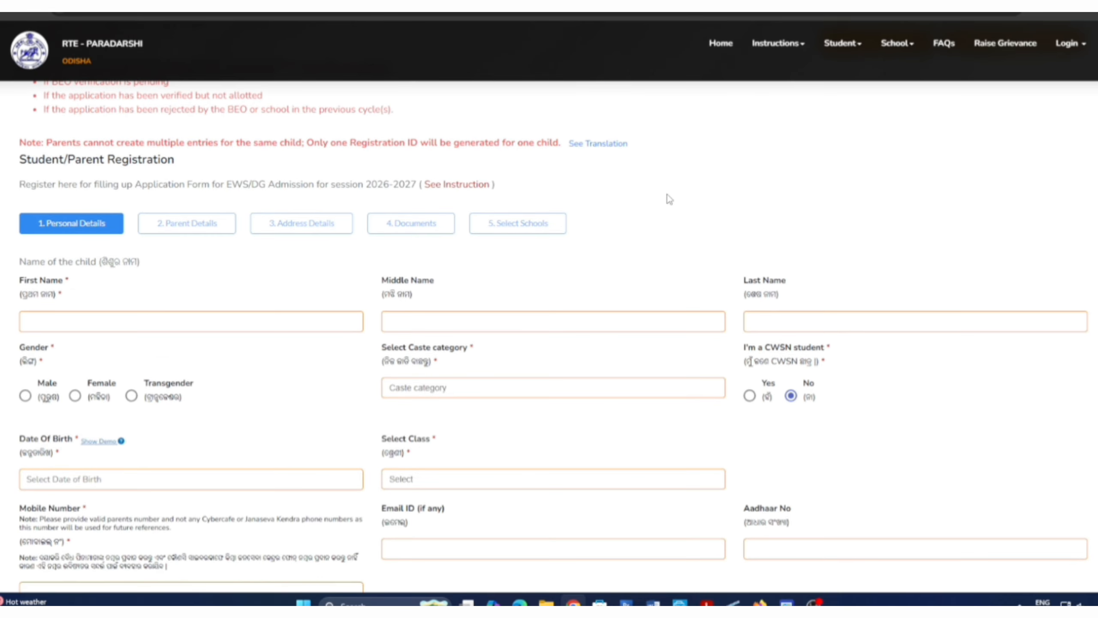
pyautogui.click(83, 264)
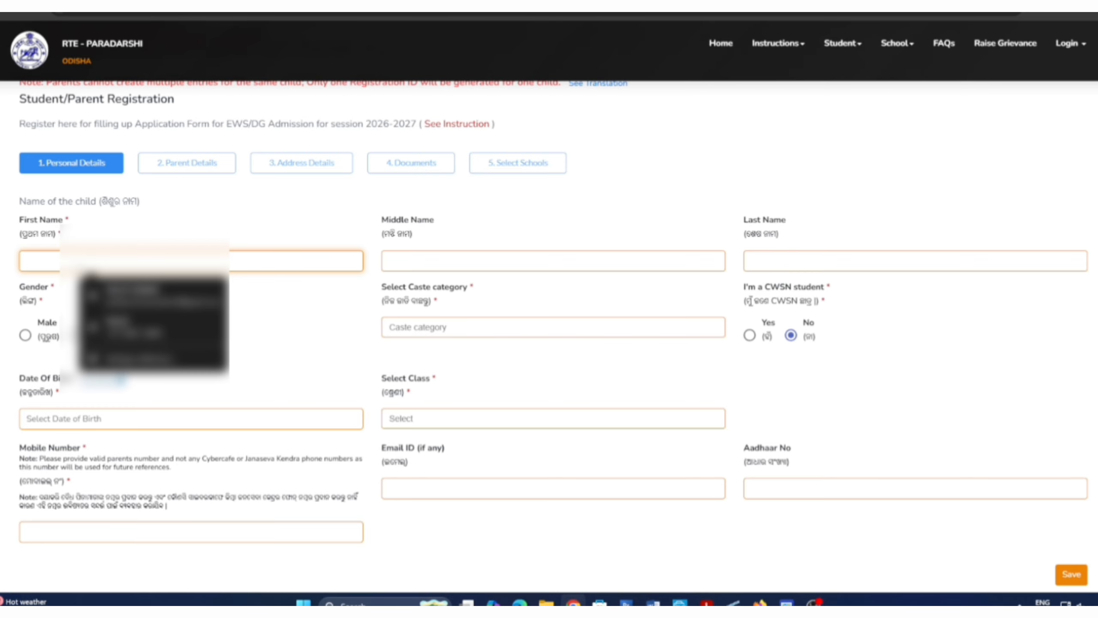
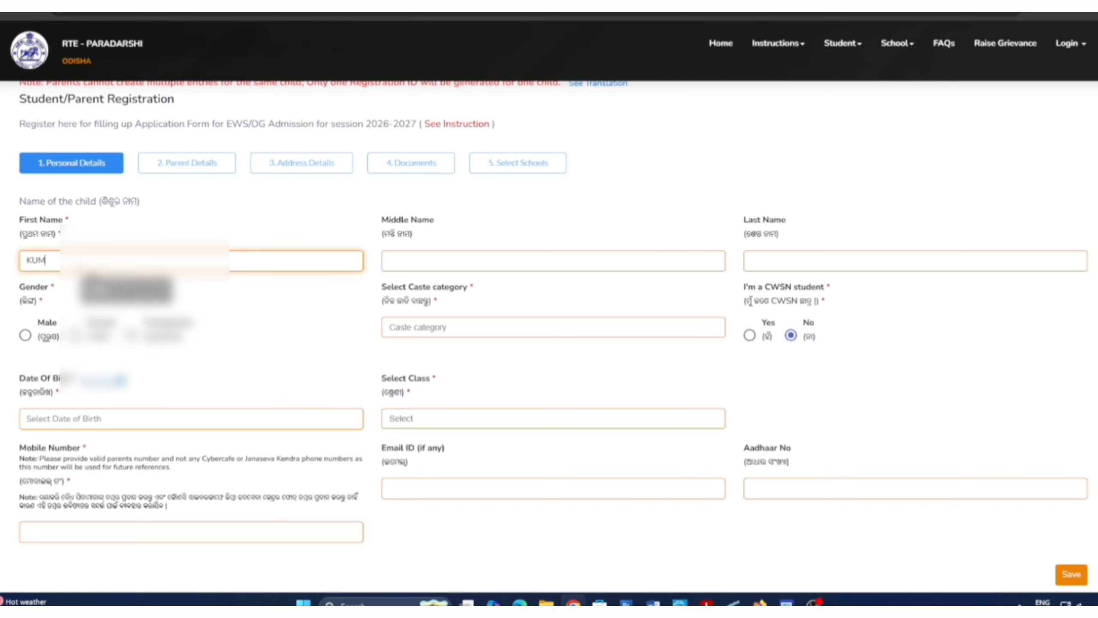
pyautogui.press('Tab')
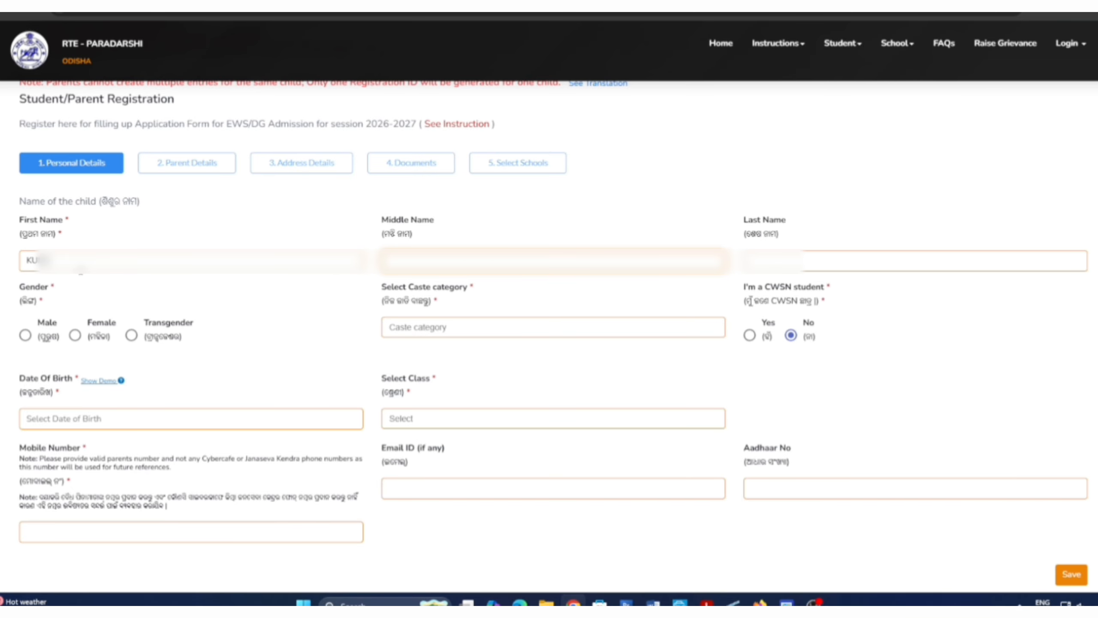
pyautogui.press('Tab')
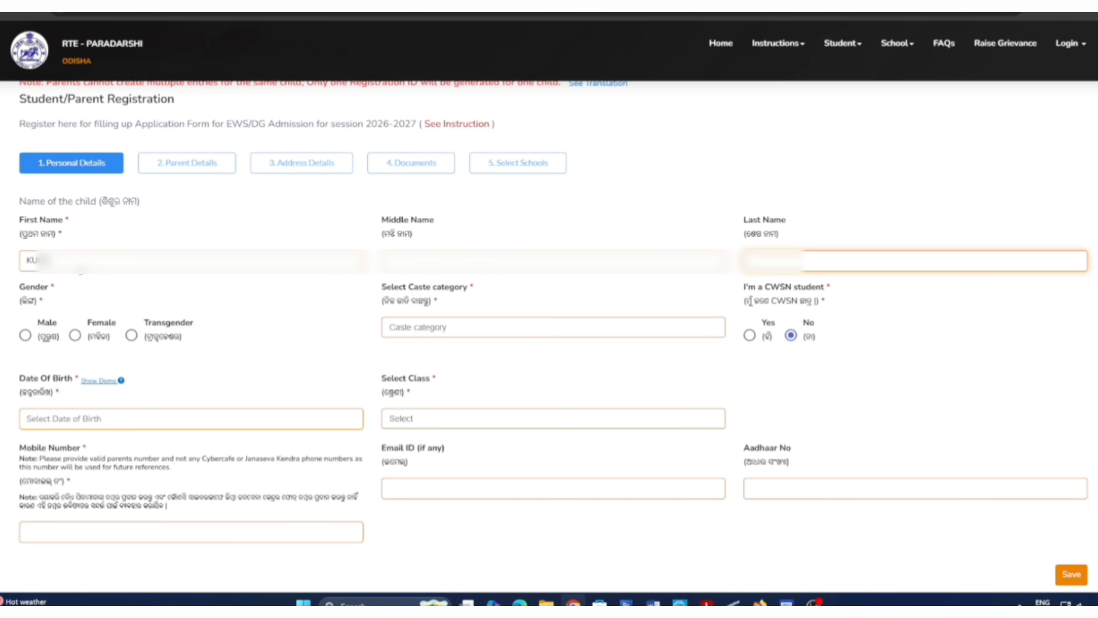
# Step: Set the child's gender to Female and bring up the caste category choices
pyautogui.click(75, 337)
pyautogui.scroll(-1, 257, 304)
pyautogui.scroll(-3, 257, 304)
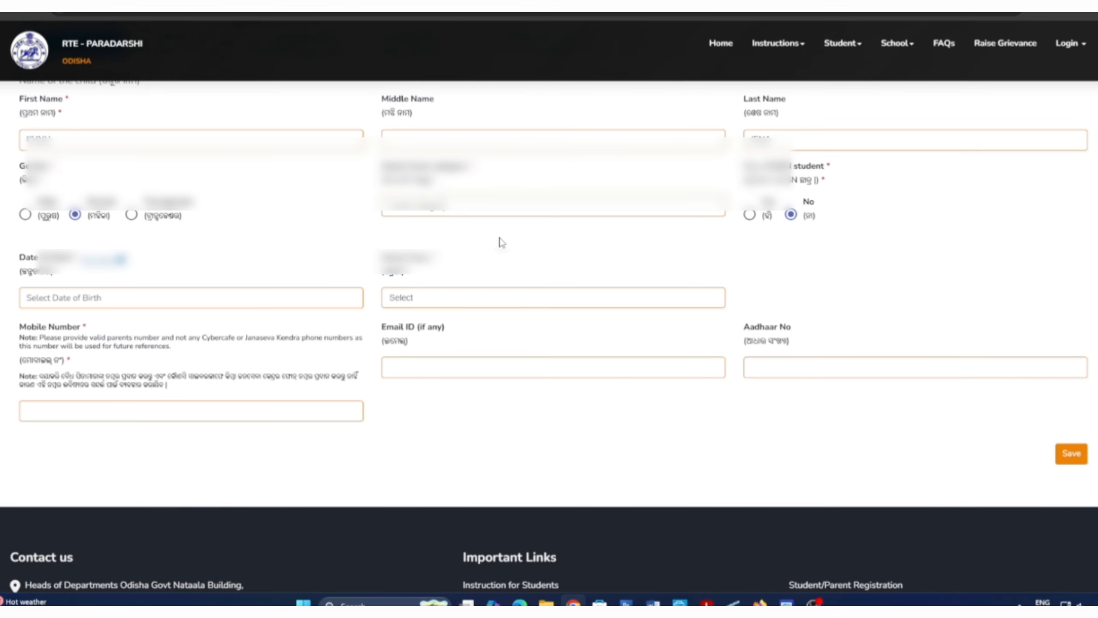
pyautogui.click(442, 210)
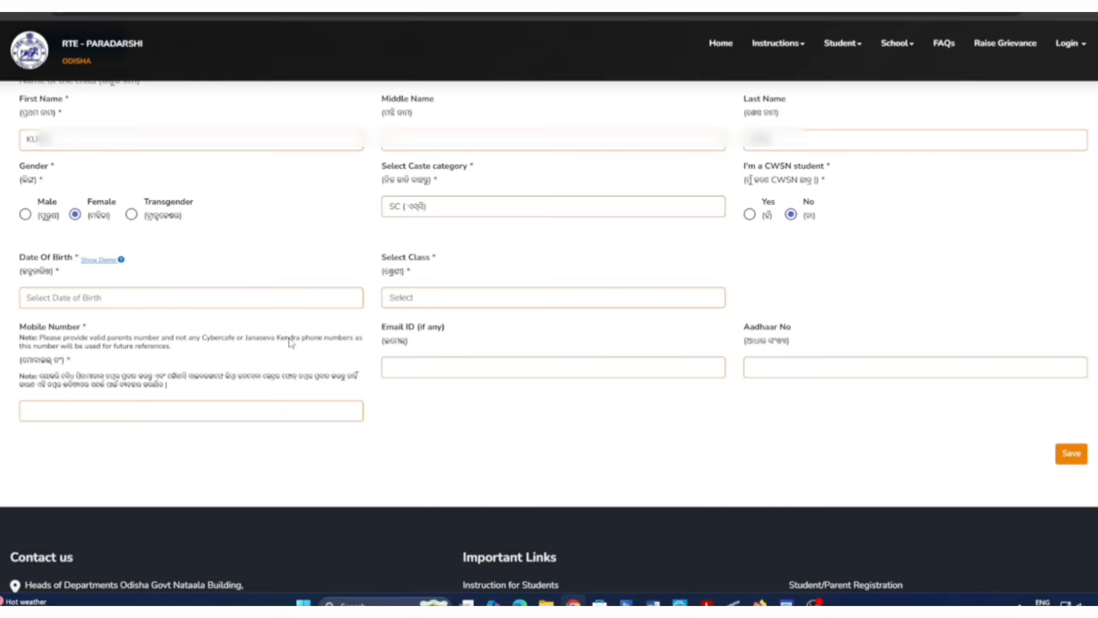
# Step: Set the date of birth to 3 July 2018 in the calendar
pyautogui.click(113, 302)
pyautogui.click(138, 322)
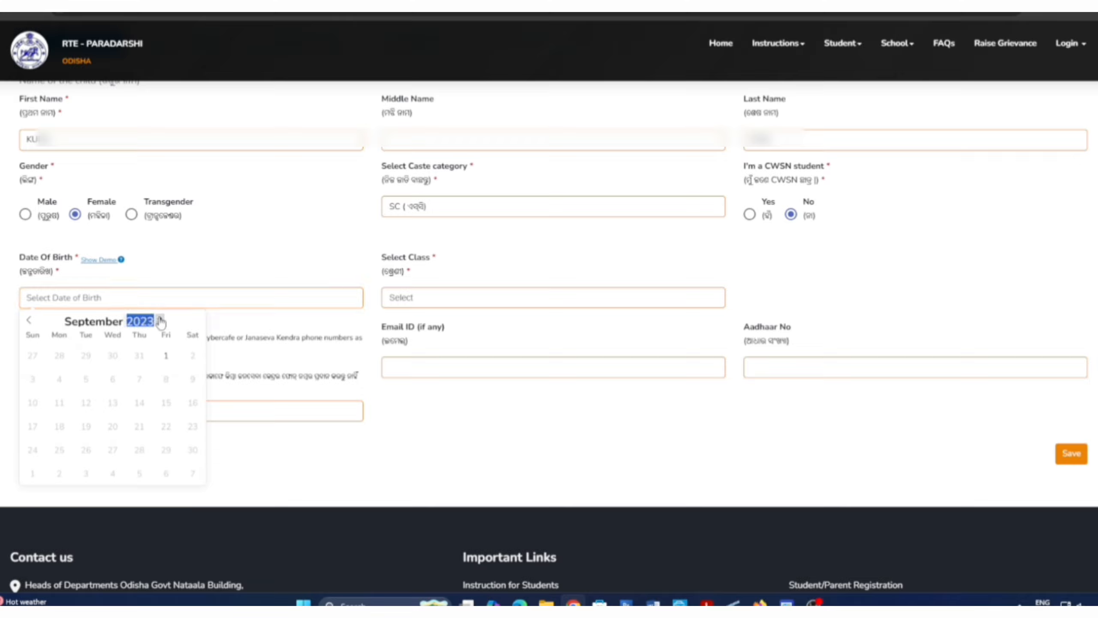
pyautogui.click(160, 319)
pyautogui.click(146, 324)
pyautogui.click(29, 320)
pyautogui.click(146, 324)
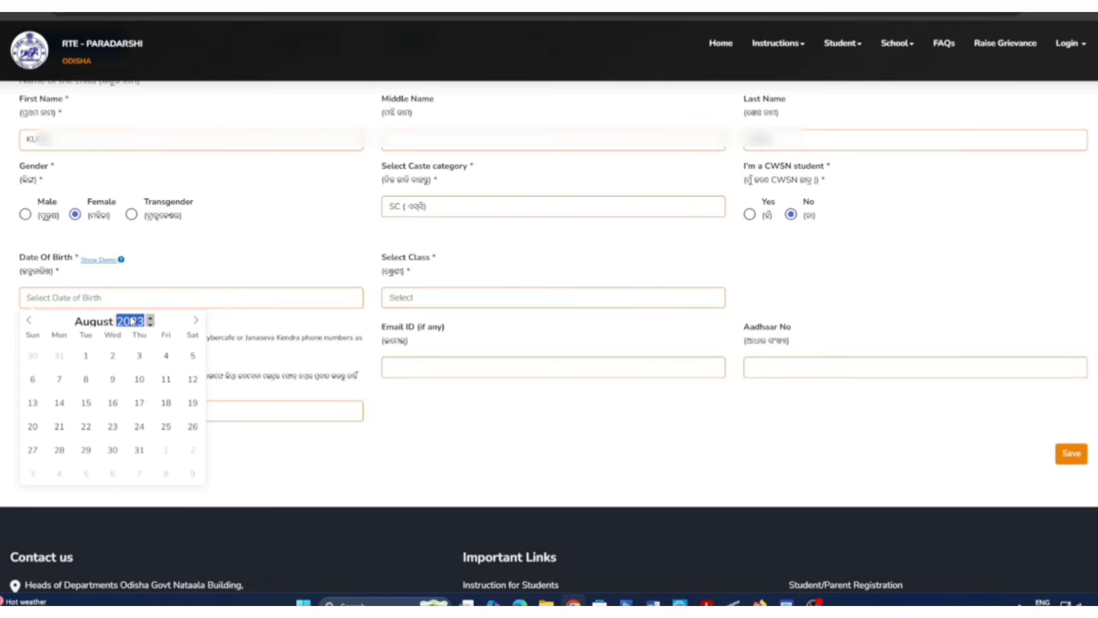
pyautogui.click(86, 358)
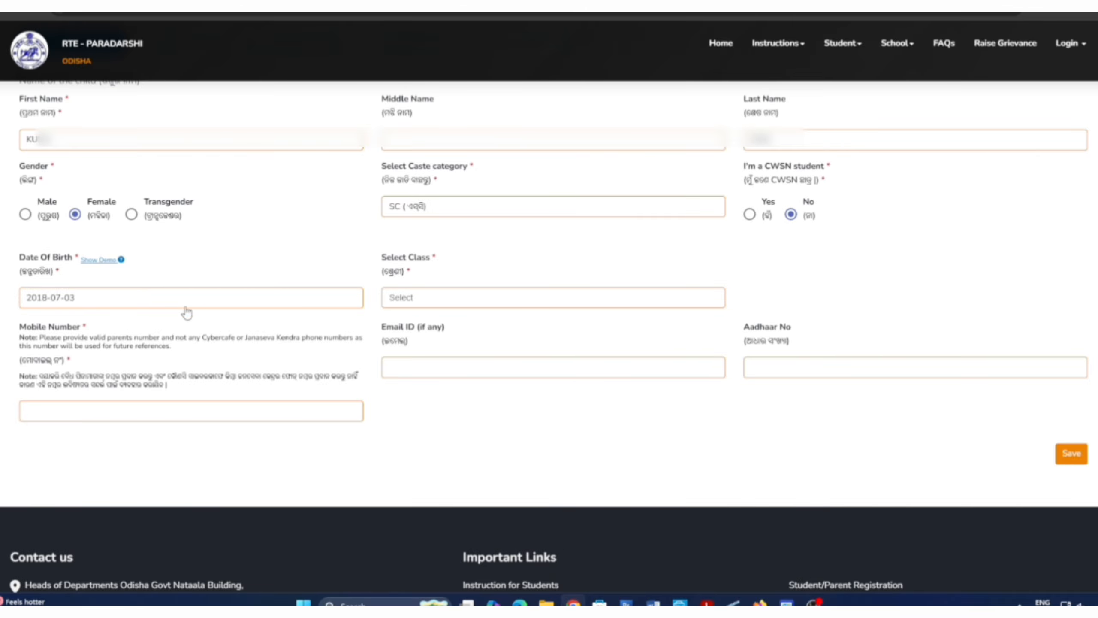
# Step: Choose Class 1, enter the mobile number and save the personal details
pyautogui.click(436, 303)
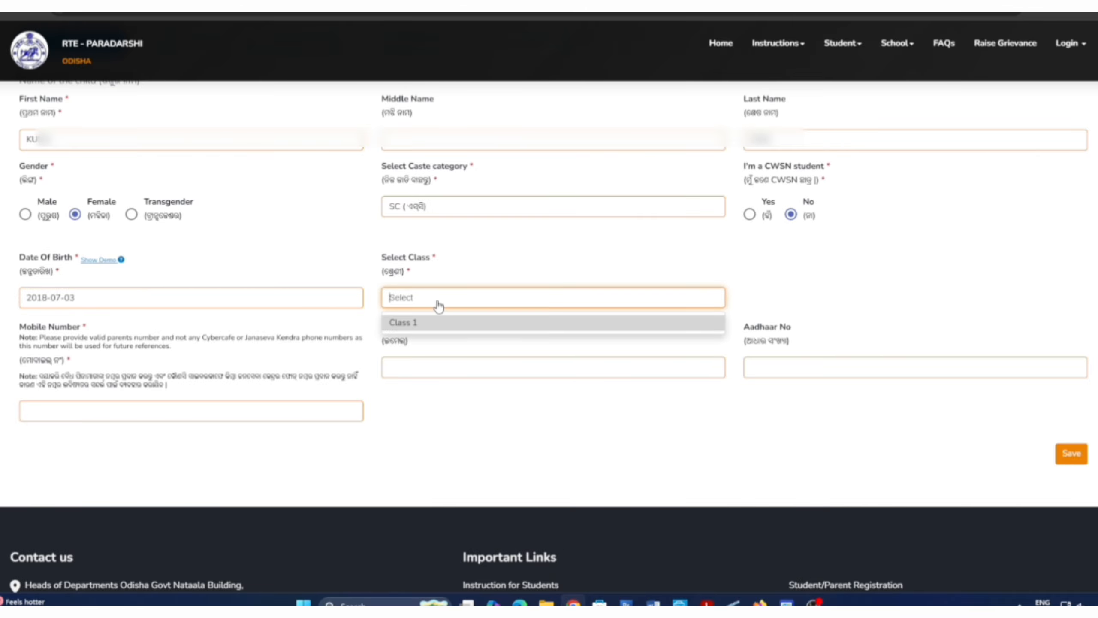
pyautogui.click(415, 324)
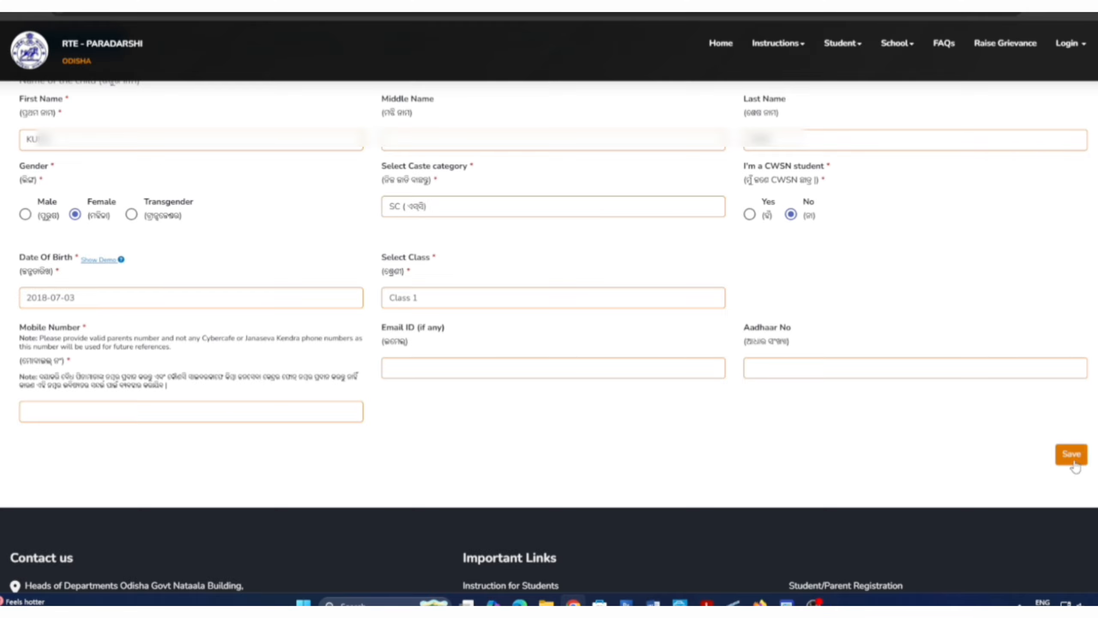
pyautogui.click(1074, 462)
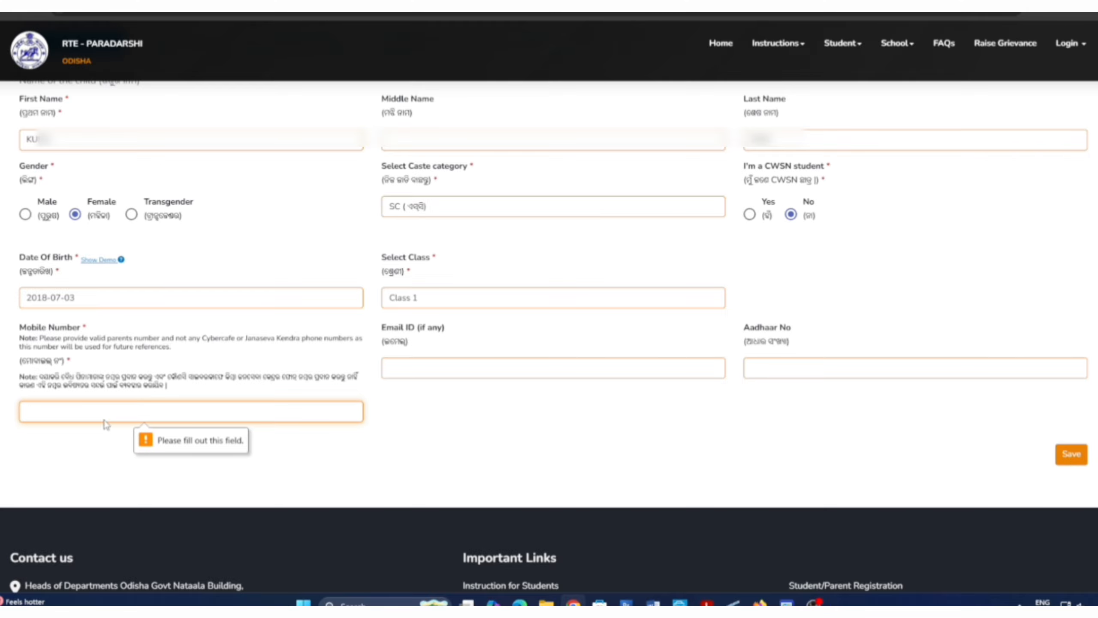
pyautogui.click(88, 410)
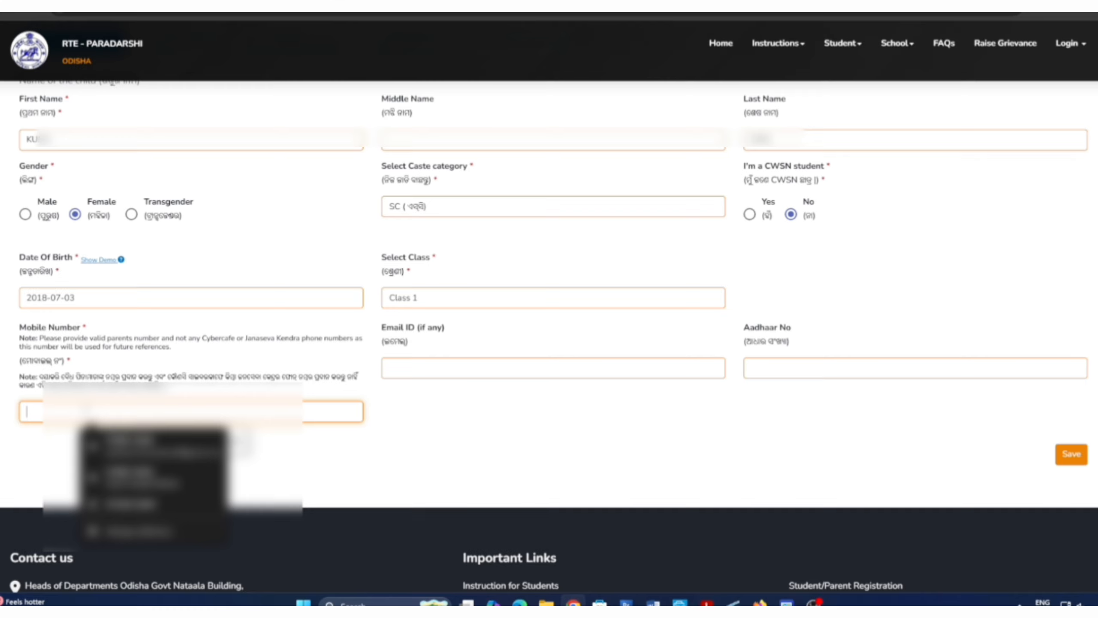
pyautogui.write('7205')
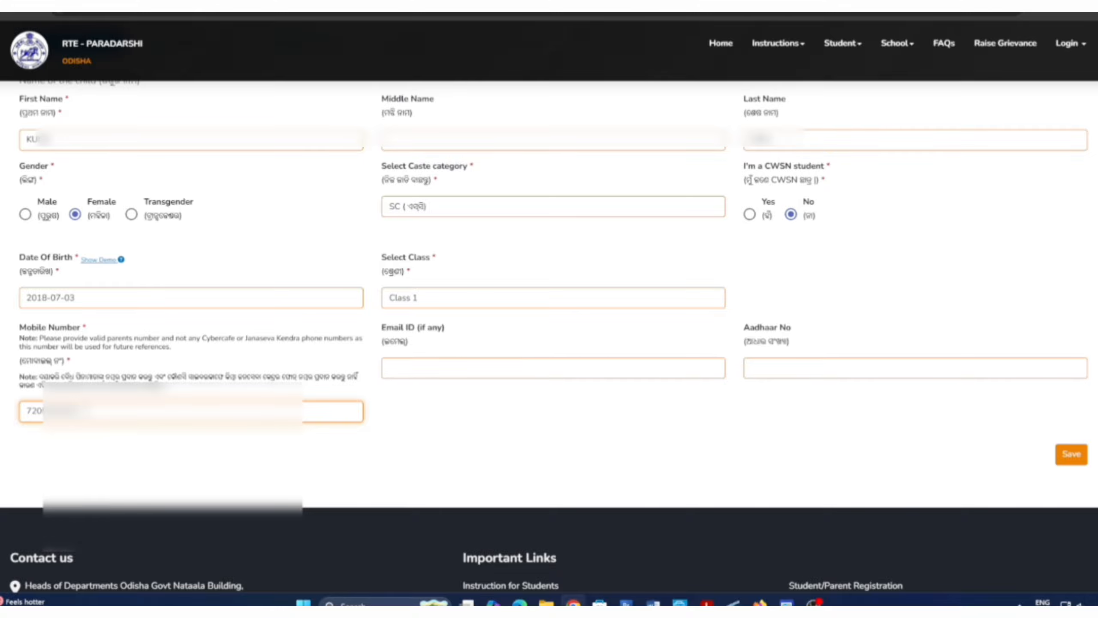
pyautogui.click(1071, 454)
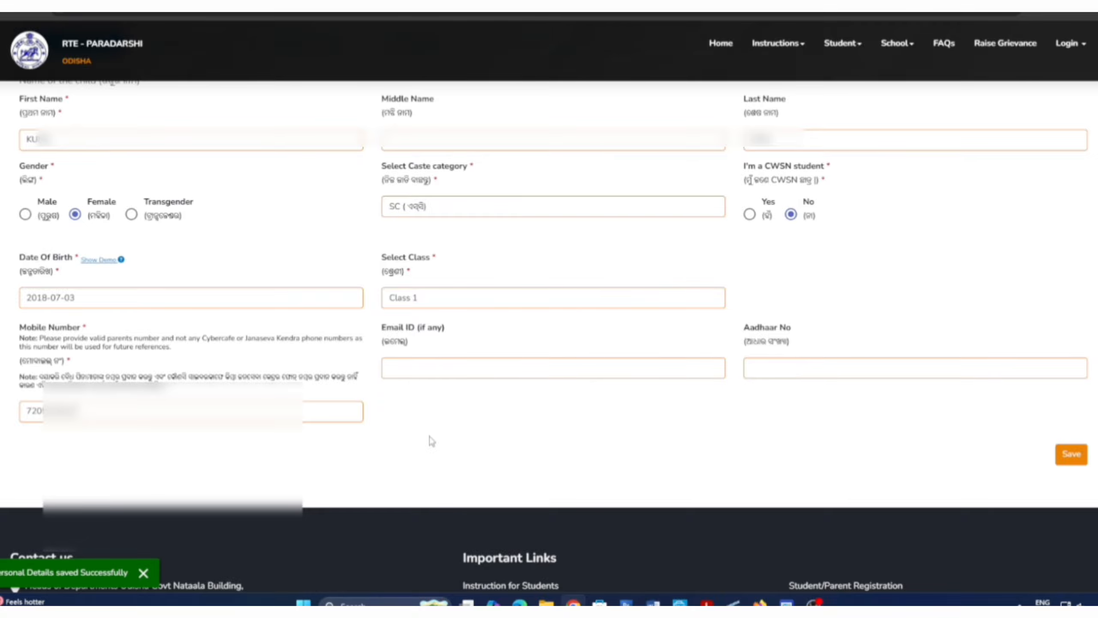
# Step: Enter the father's first and last name and choose Daily Labour as his profession
pyautogui.scroll(-3, 336, 356)
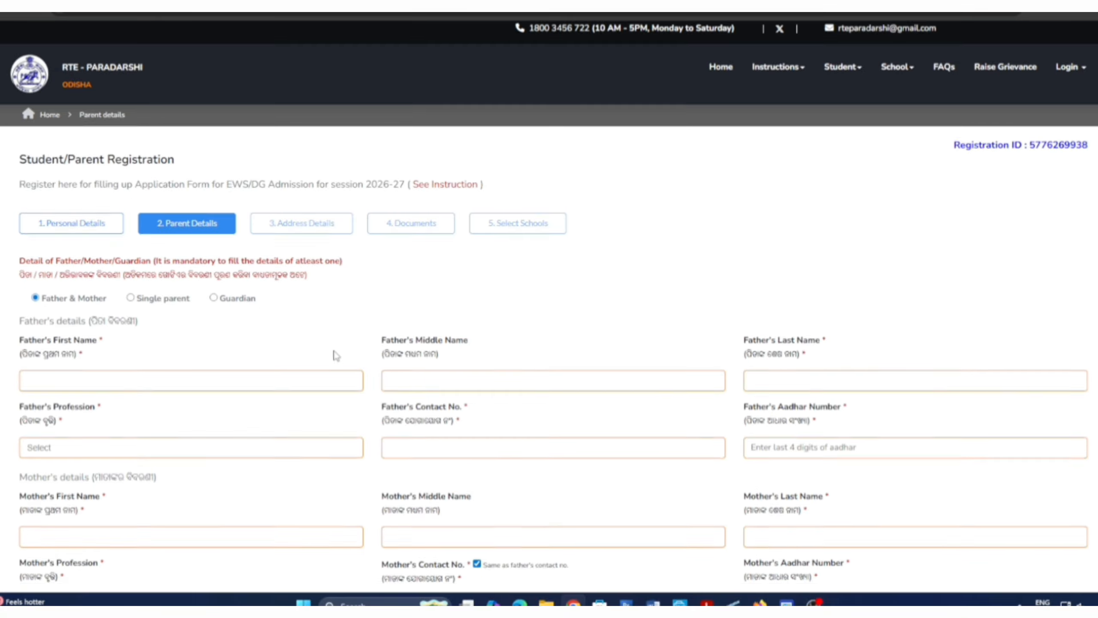
pyautogui.click(141, 262)
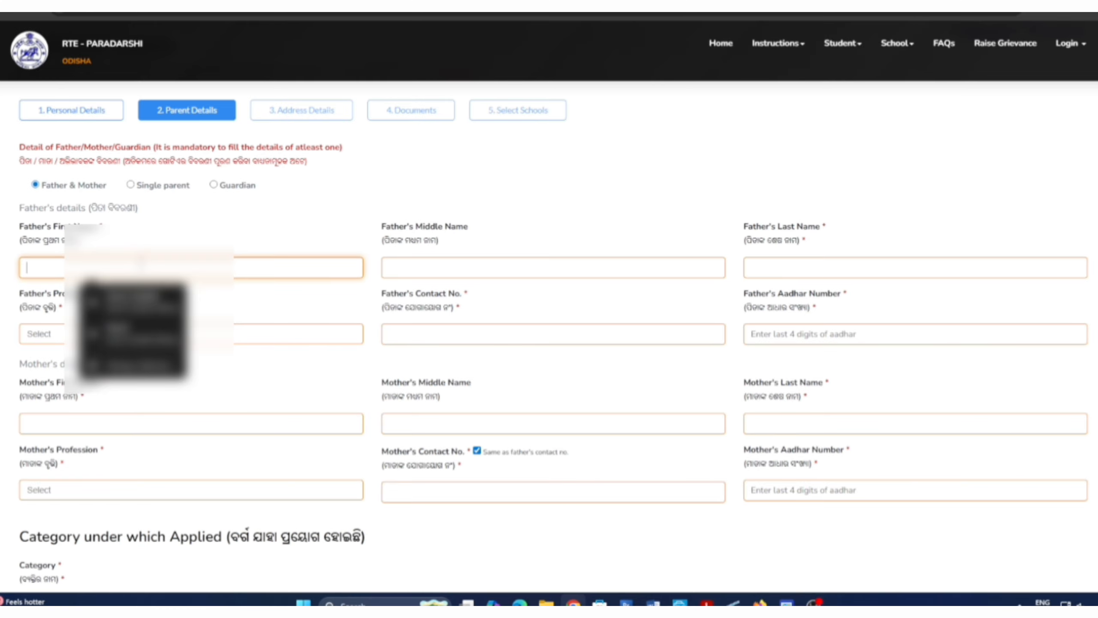
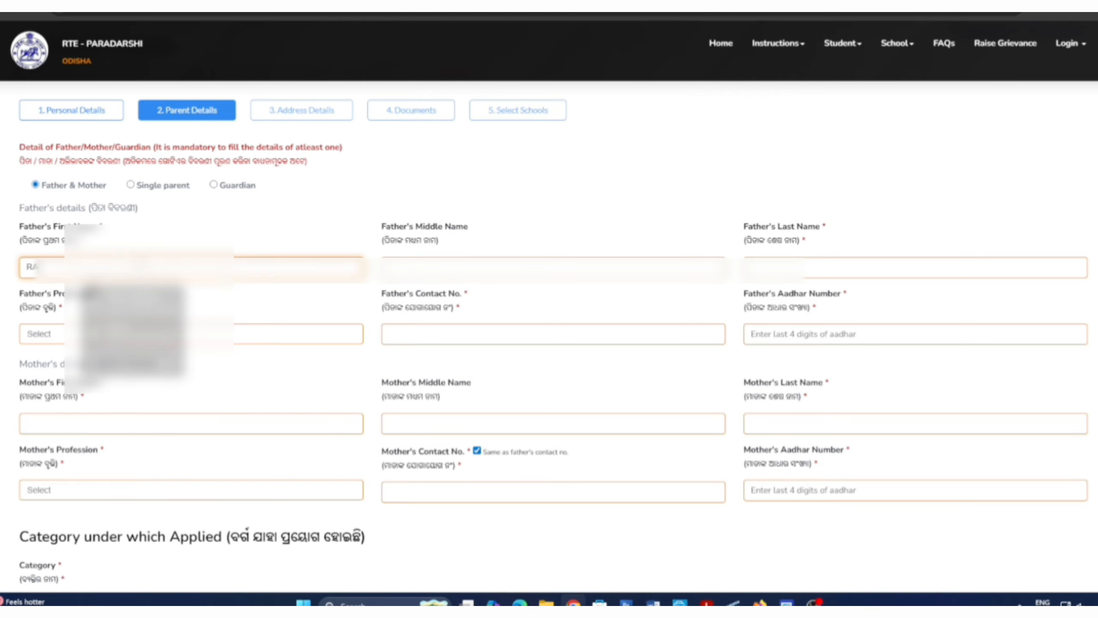
pyautogui.press('Tab')
pyautogui.press('Tab')
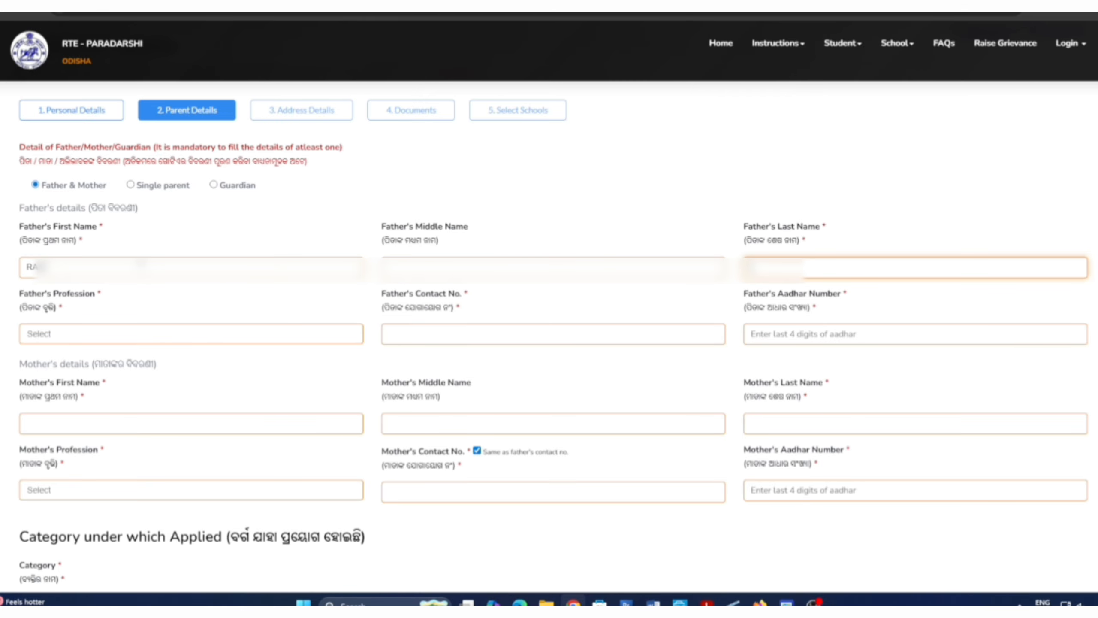
pyautogui.click(78, 343)
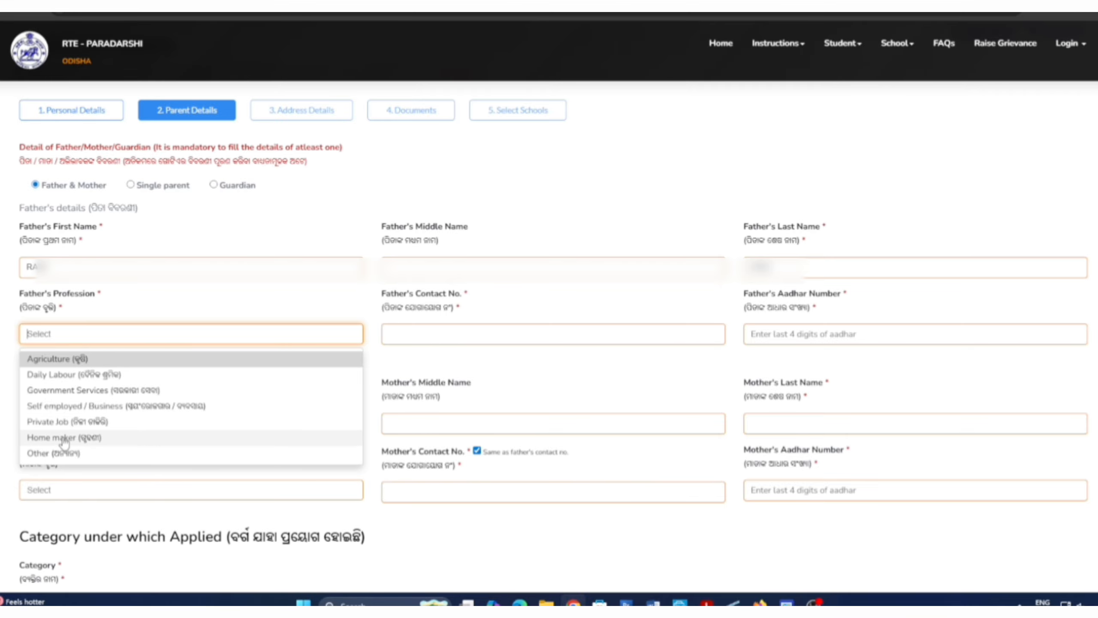
pyautogui.click(70, 377)
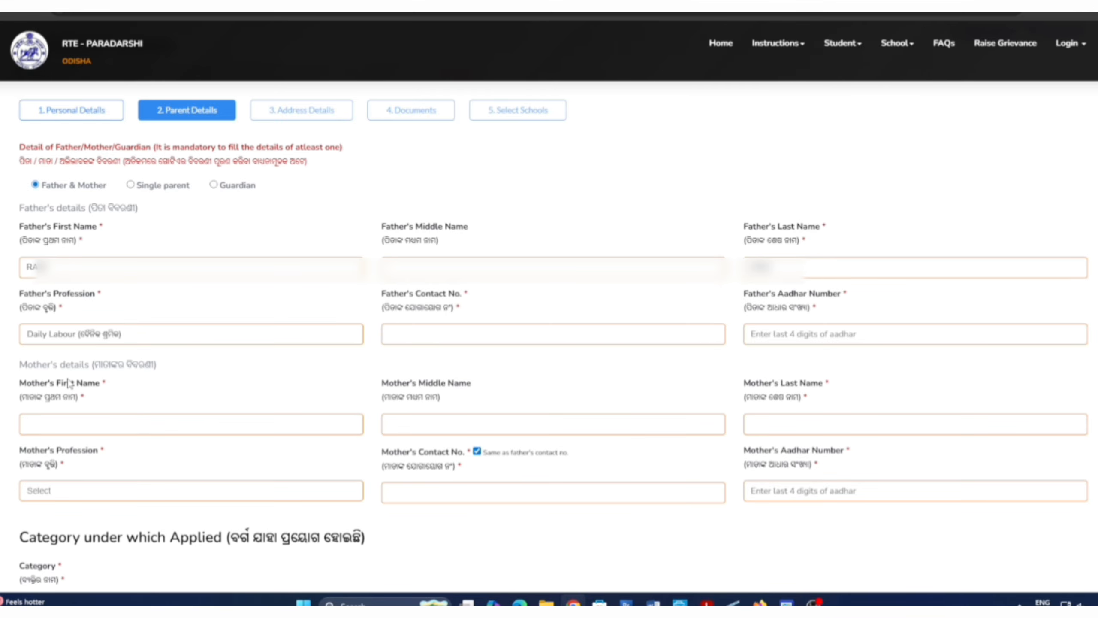
# Step: Fill in the father's contact number and the last 4 Aadhar digits
pyautogui.click(491, 337)
pyautogui.write('72')
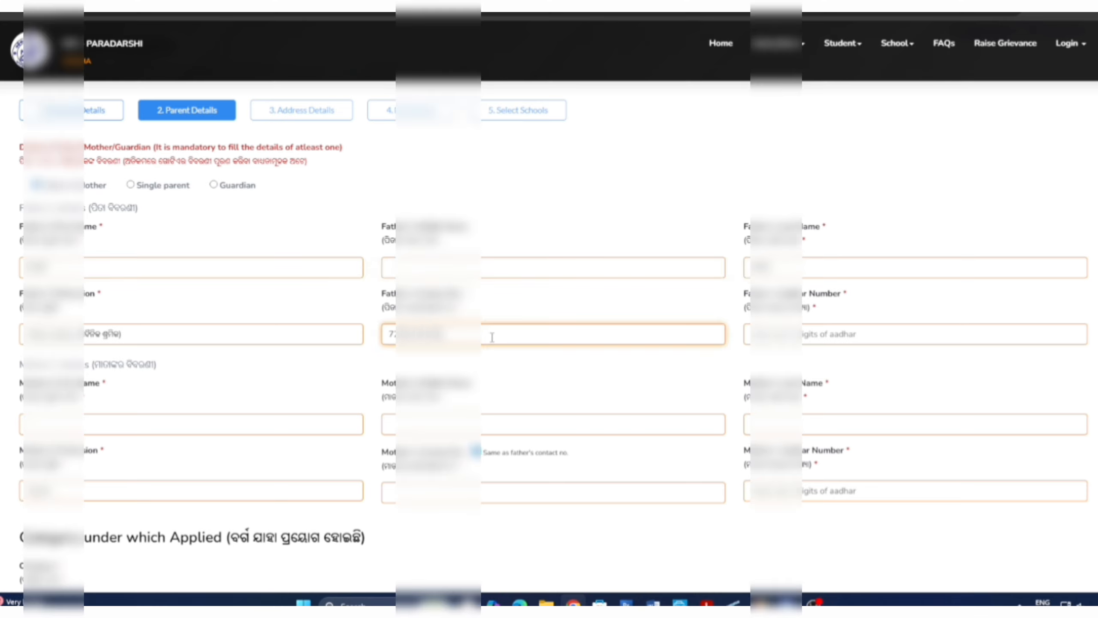
pyautogui.press('Tab')
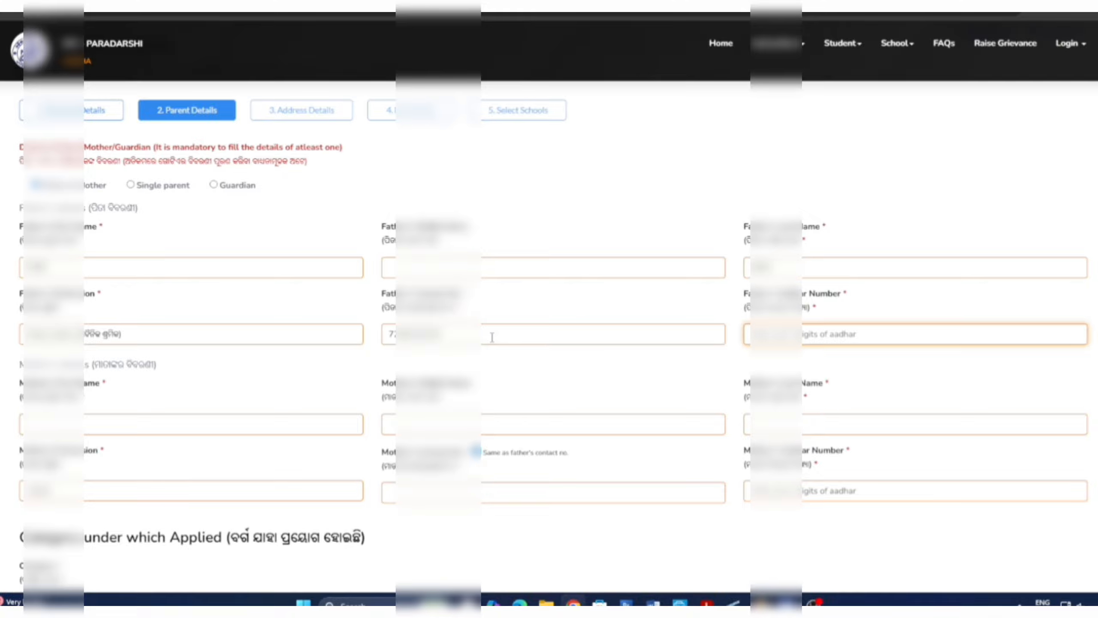
pyautogui.scroll(-3, 492, 337)
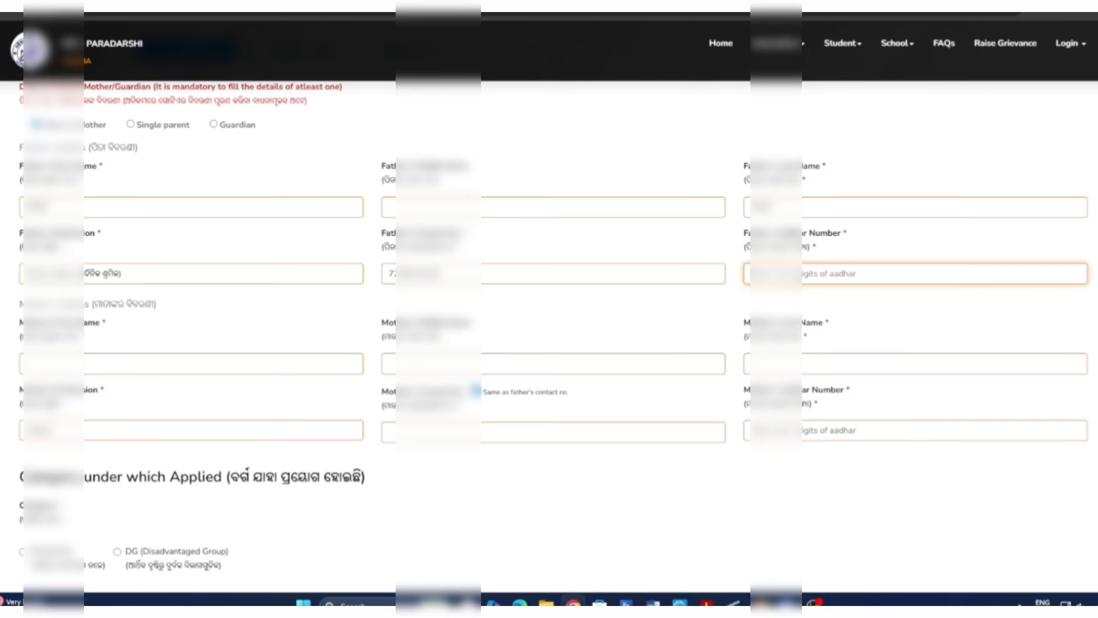
pyautogui.write('****')
pyautogui.click(704, 302)
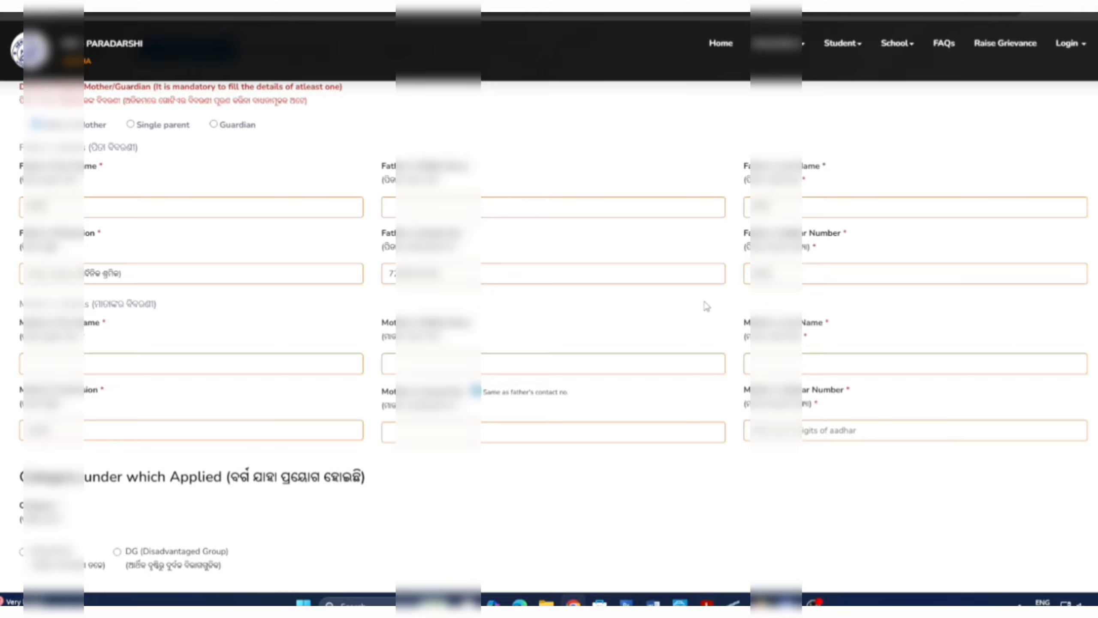
# Step: Enter the mother's first and last name and set her profession to Home maker
pyautogui.click(153, 366)
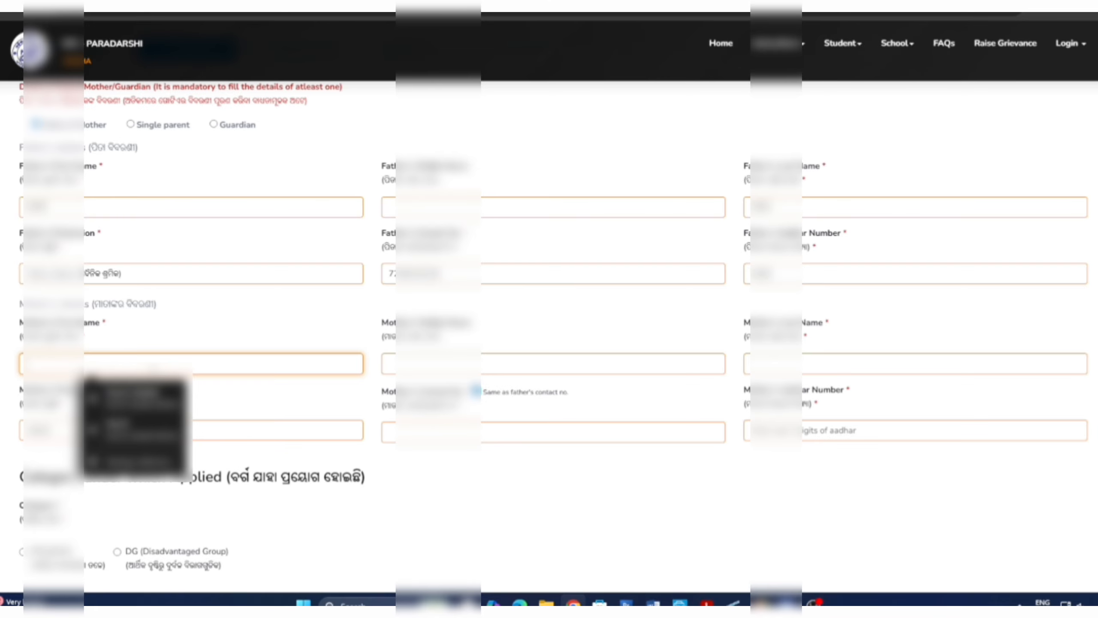
pyautogui.write('*')
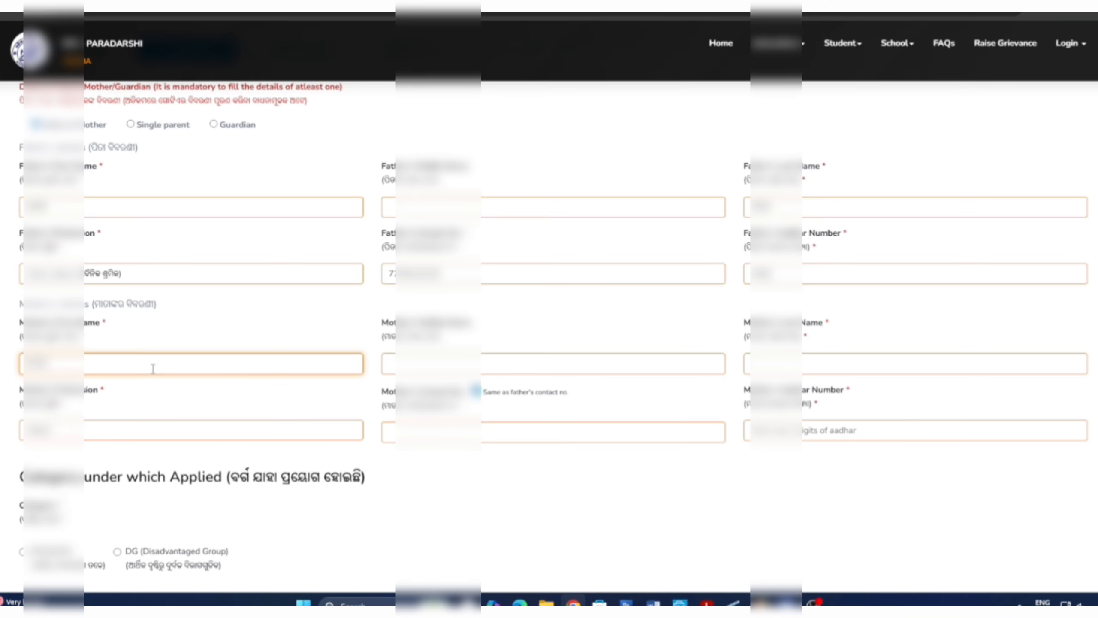
pyautogui.press('Tab')
pyautogui.press('Tab')
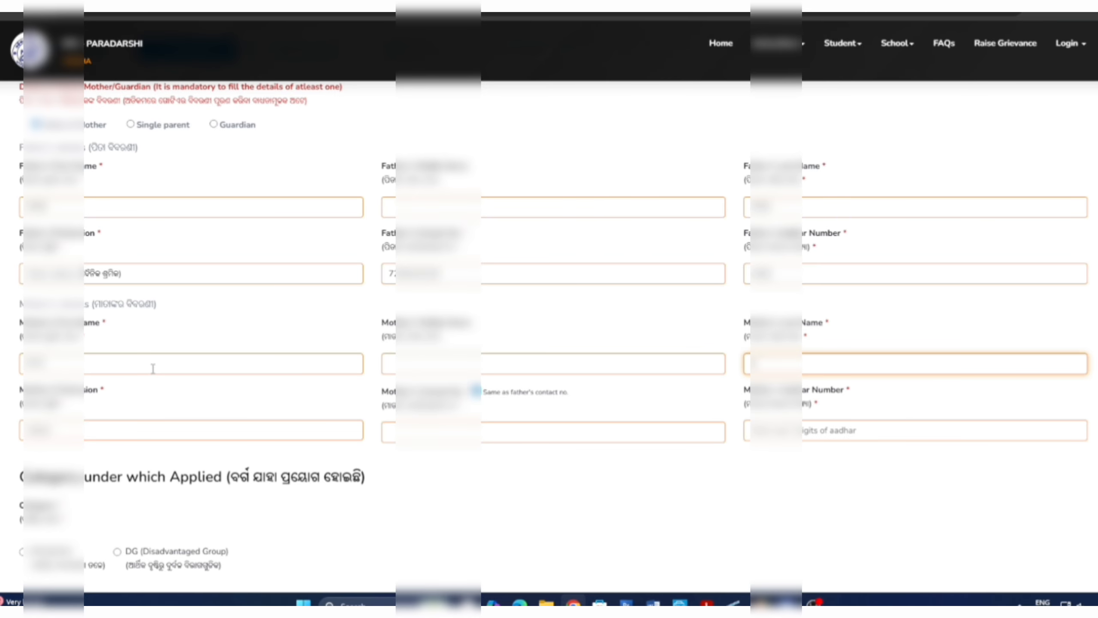
pyautogui.write('***')
pyautogui.press('Tab')
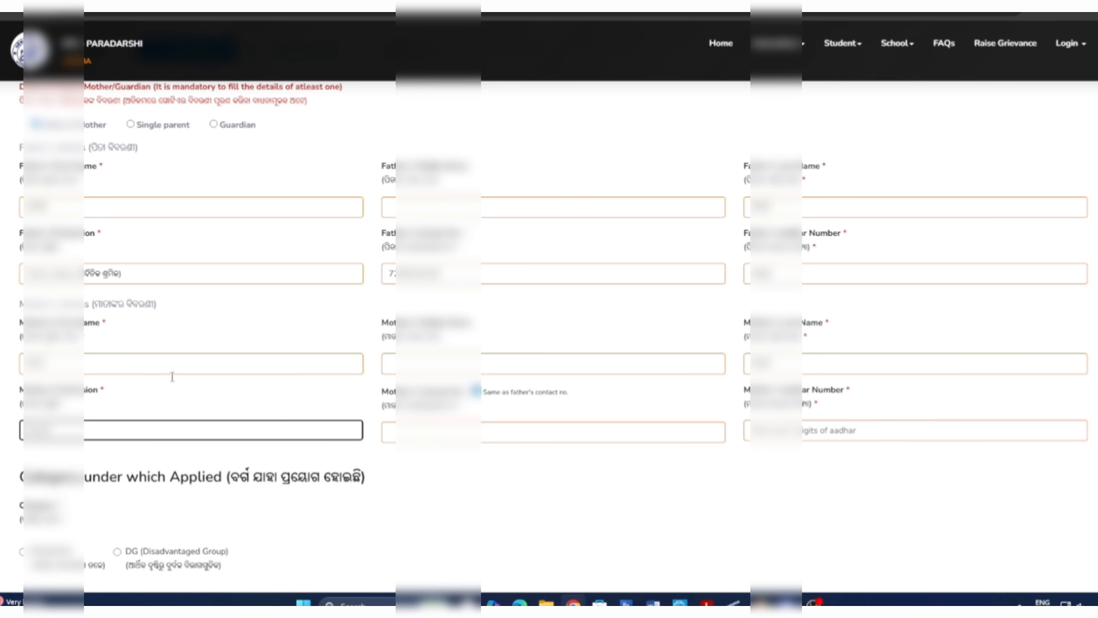
pyautogui.click(147, 431)
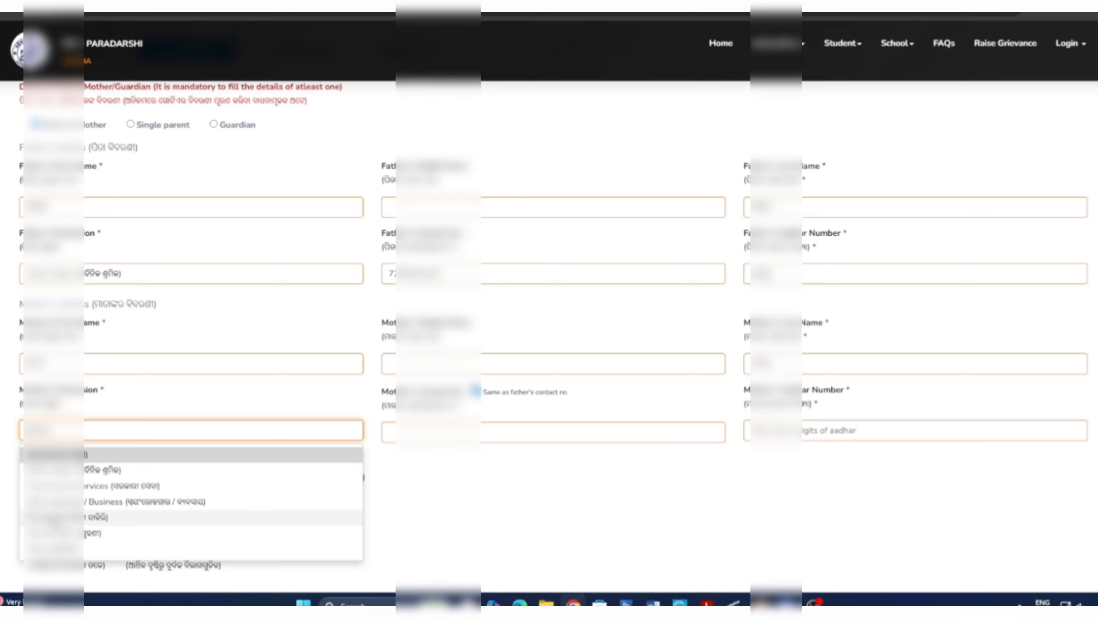
pyautogui.click(86, 533)
pyautogui.scroll(-3, 417, 454)
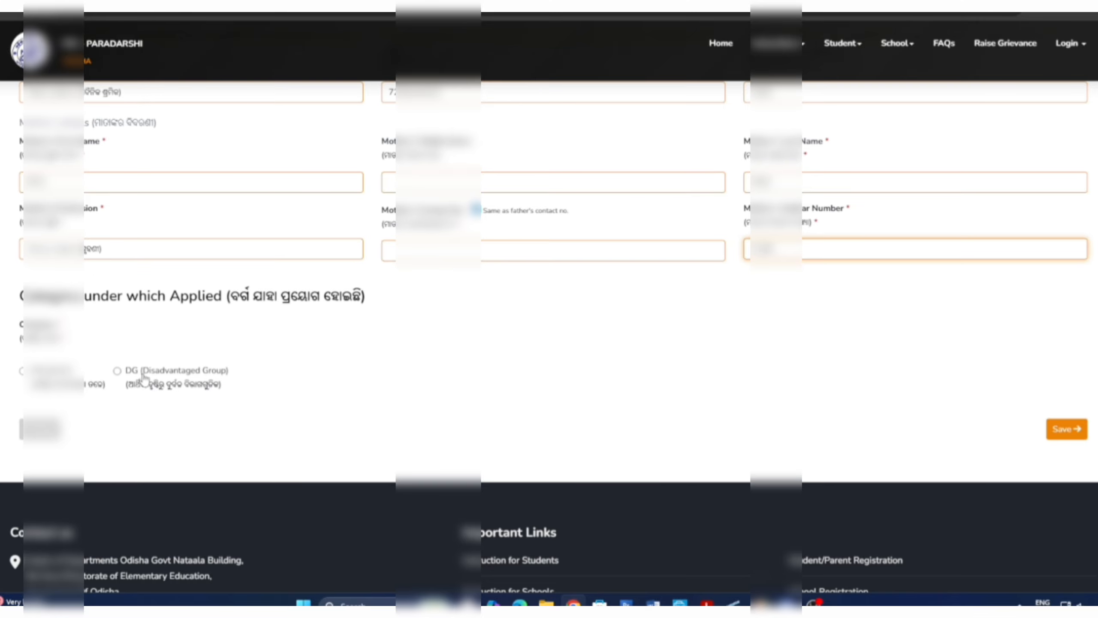
# Step: Apply under the Disadvantaged Group category with DG type SC
pyautogui.click(22, 371)
pyautogui.click(117, 371)
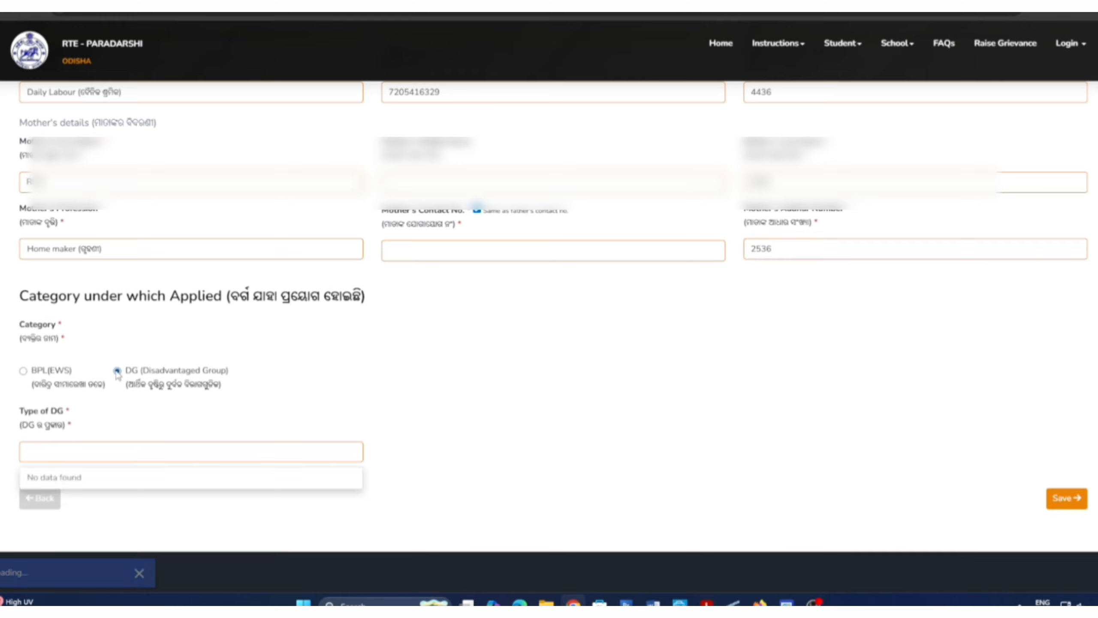
pyautogui.click(81, 456)
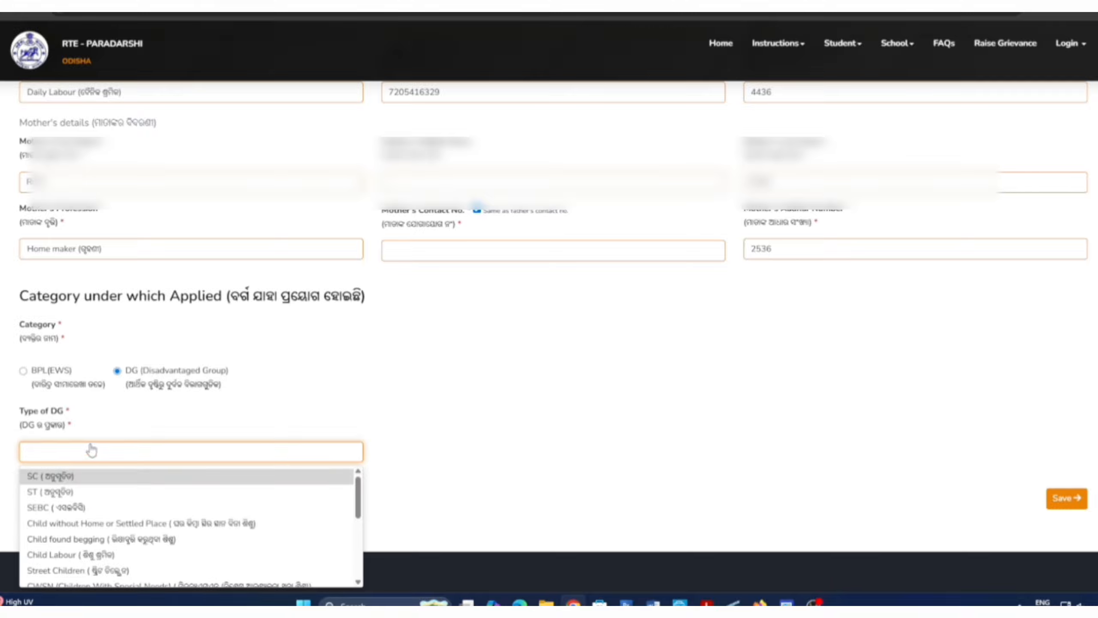
pyautogui.click(73, 475)
pyautogui.scroll(-3, 262, 402)
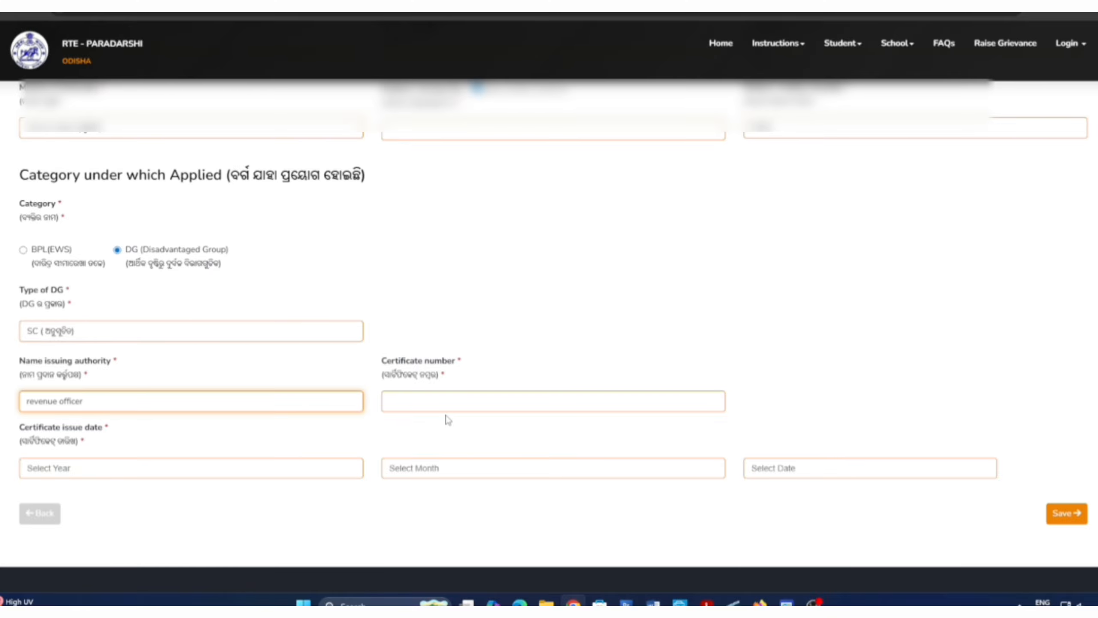
# Step: Fill the certificate number and set the certificate issue date to 2026, day 6
pyautogui.click(445, 410)
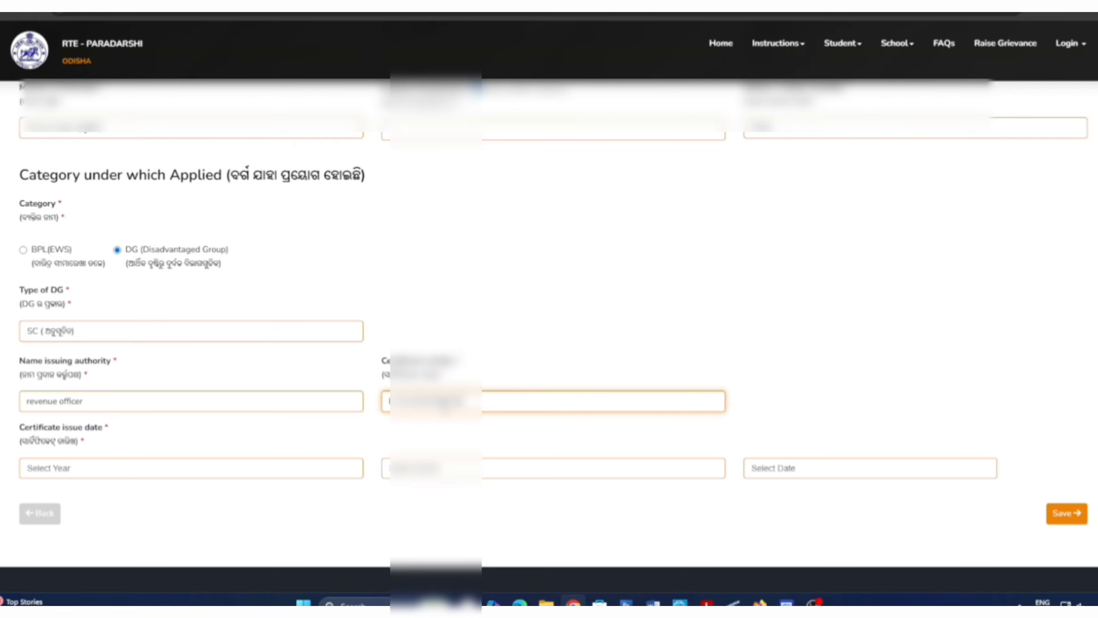
pyautogui.click(177, 473)
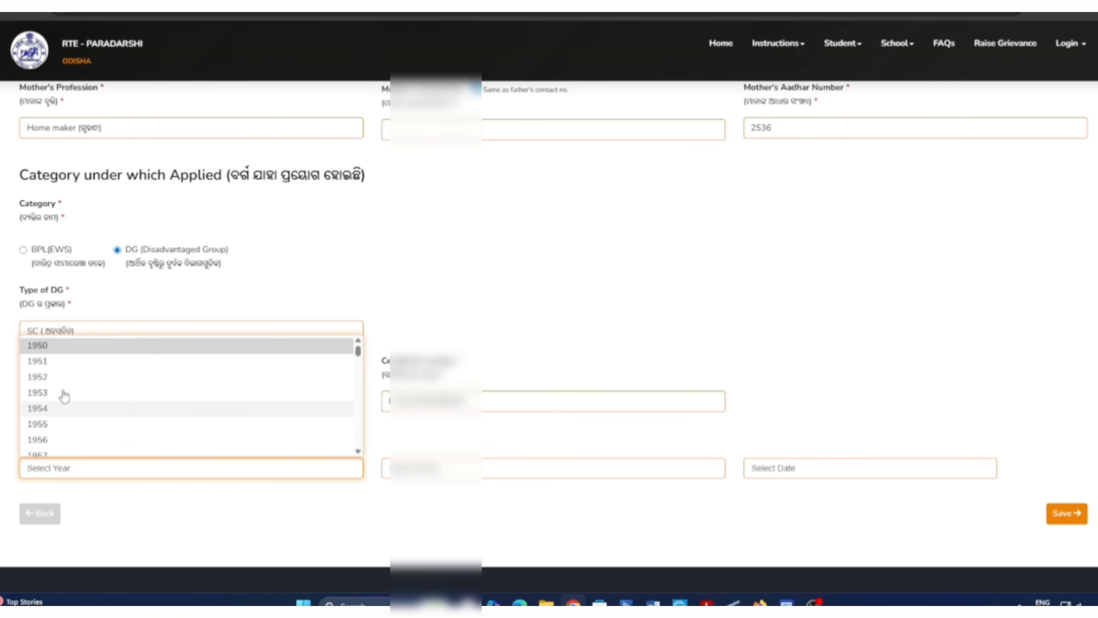
pyautogui.scroll(-20, 73, 444)
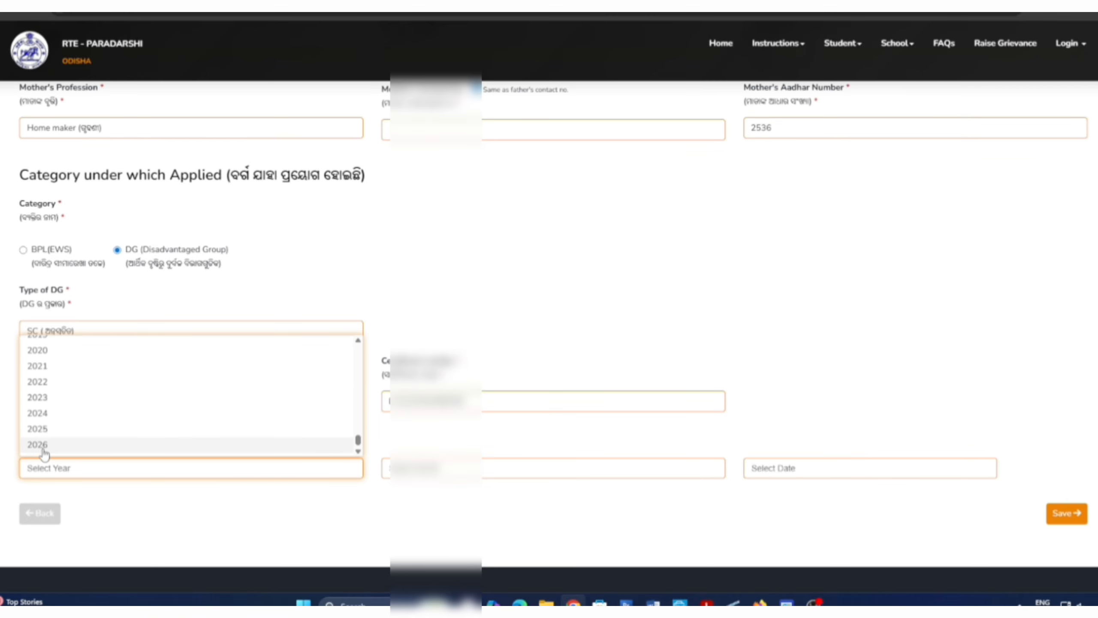
pyautogui.click(44, 444)
pyautogui.click(471, 473)
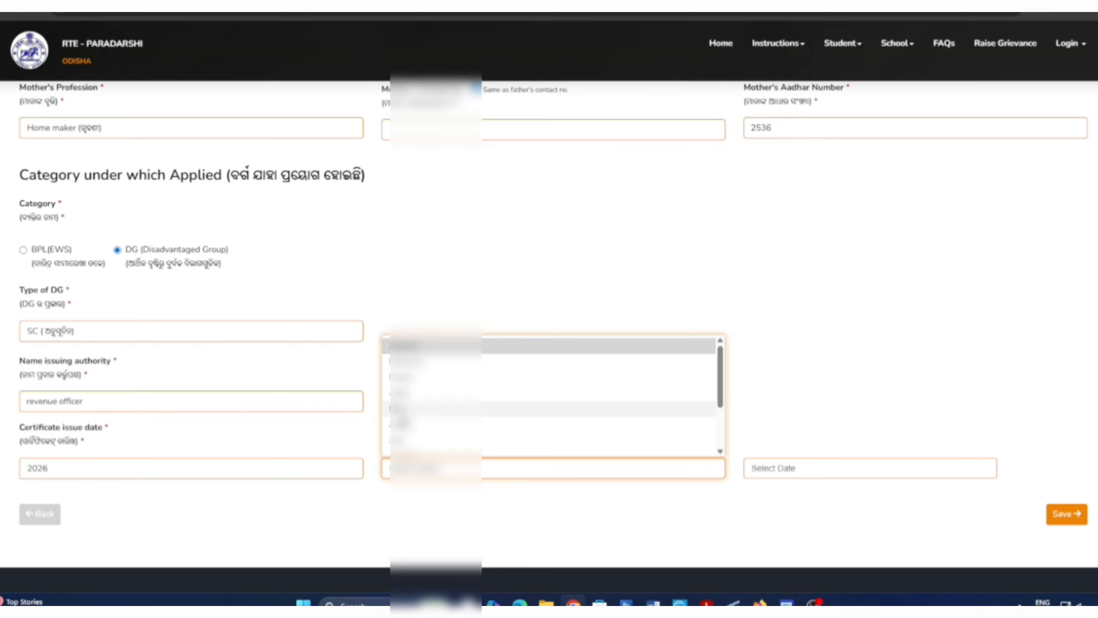
pyautogui.click(453, 425)
pyautogui.click(787, 467)
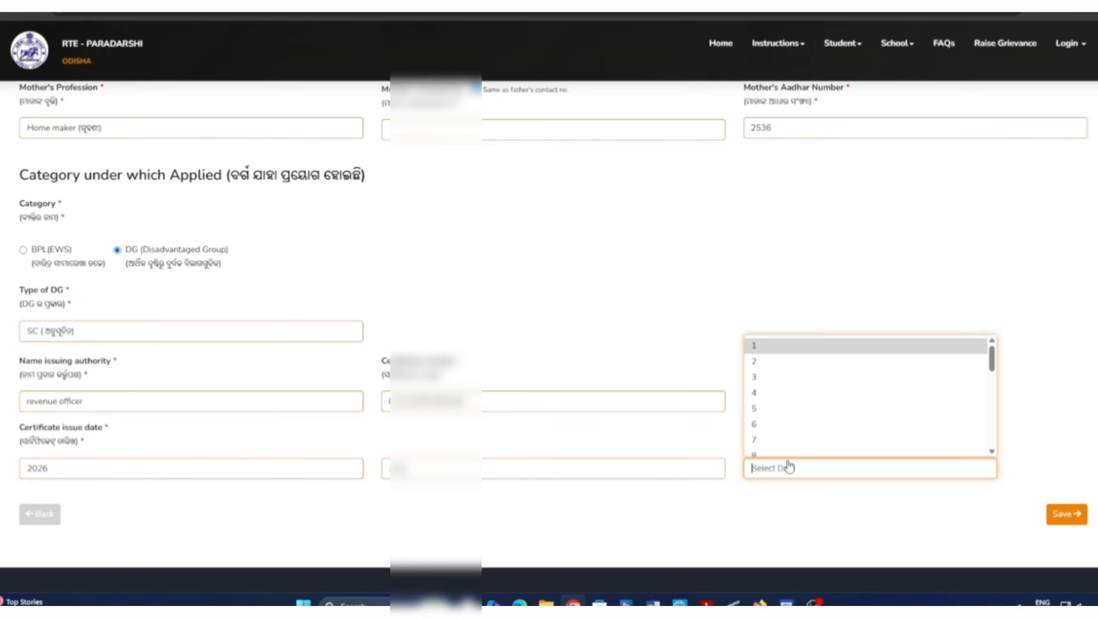
pyautogui.click(756, 424)
# Step: Save the parent details and continue to the Address Details step
pyautogui.click(1064, 515)
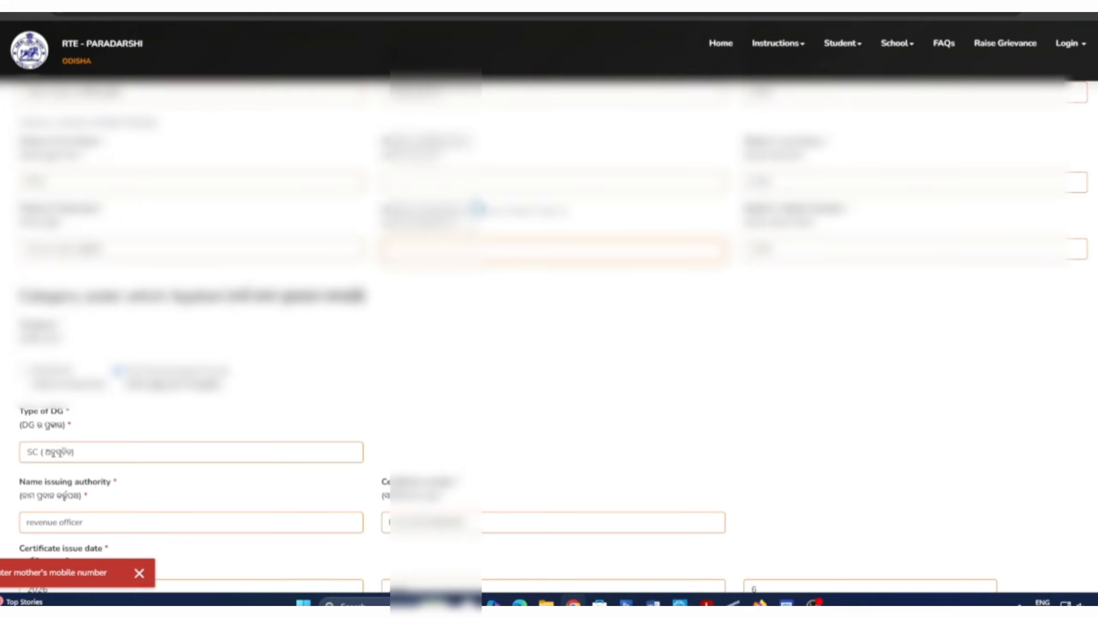
pyautogui.scroll(-1, 516, 286)
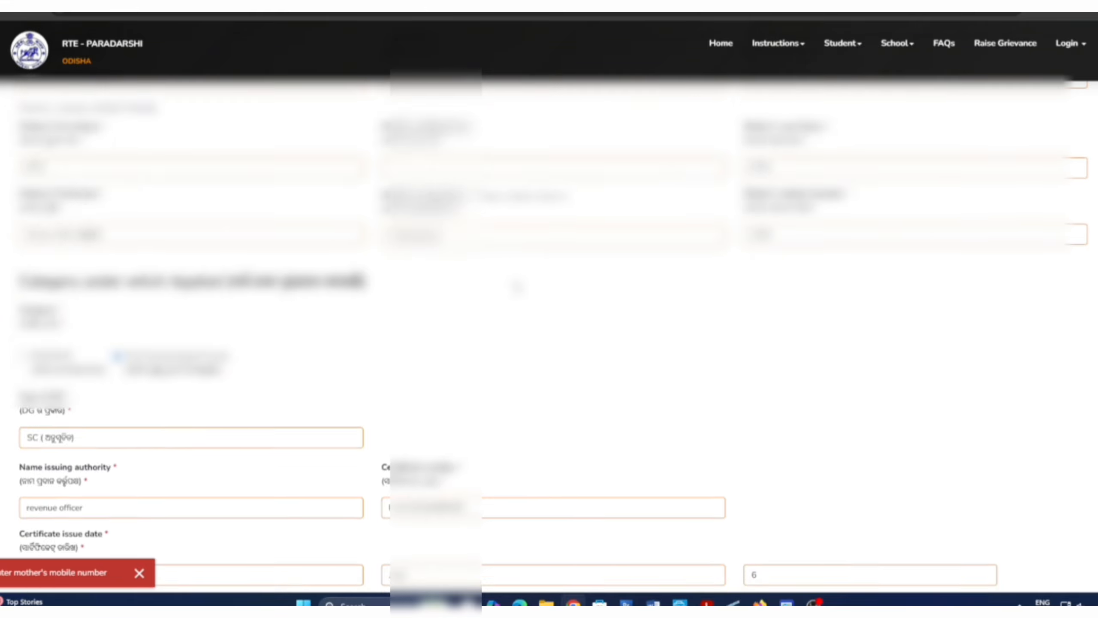
pyautogui.scroll(-8, 517, 285)
pyautogui.scroll(4, 516, 286)
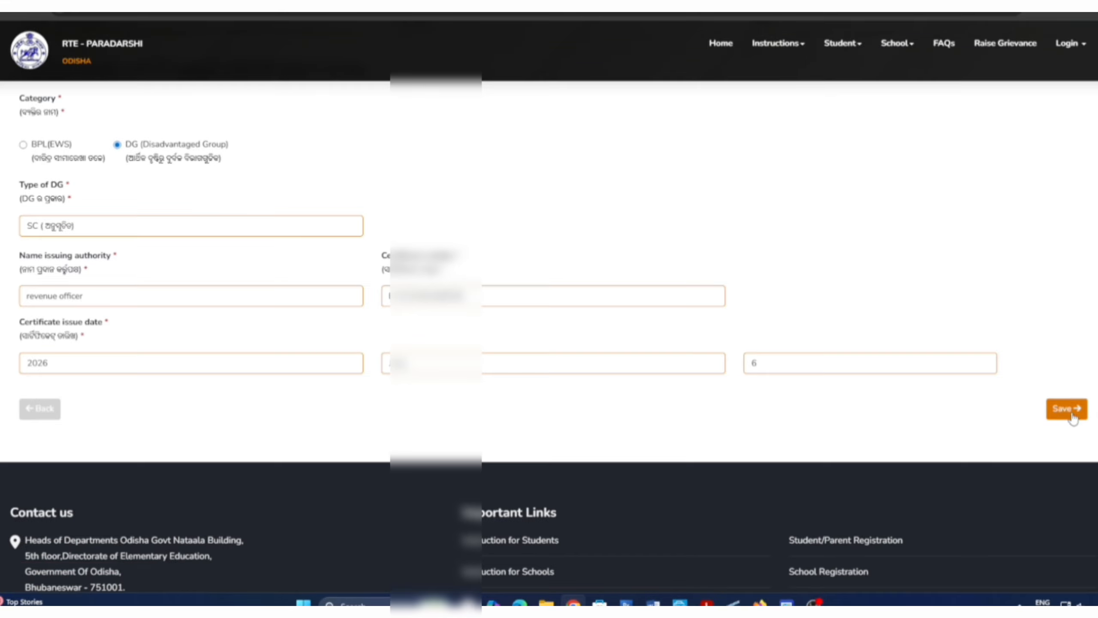
pyautogui.click(1071, 414)
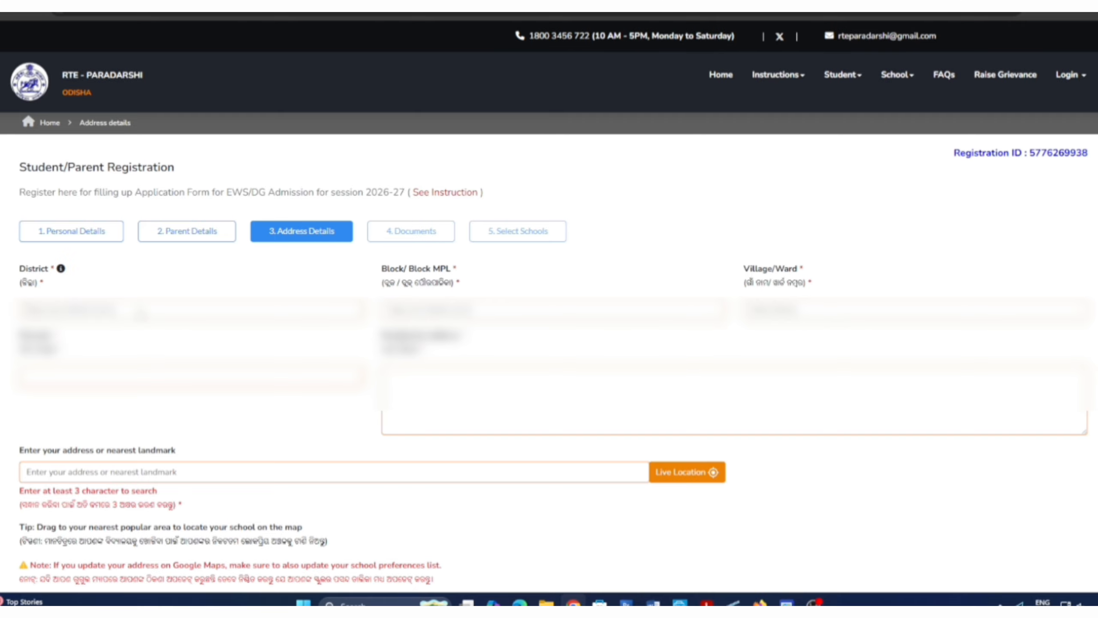
# Step: Choose the district, block and village/ward, searching for the matching ward by name
pyautogui.click(142, 311)
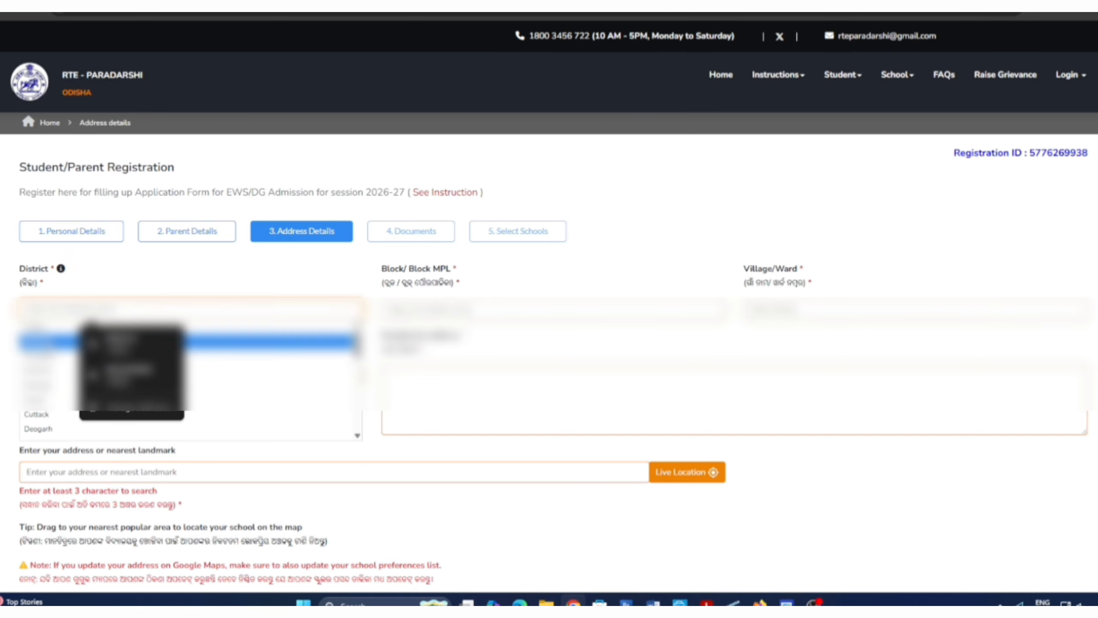
pyautogui.click(198, 342)
pyautogui.click(399, 309)
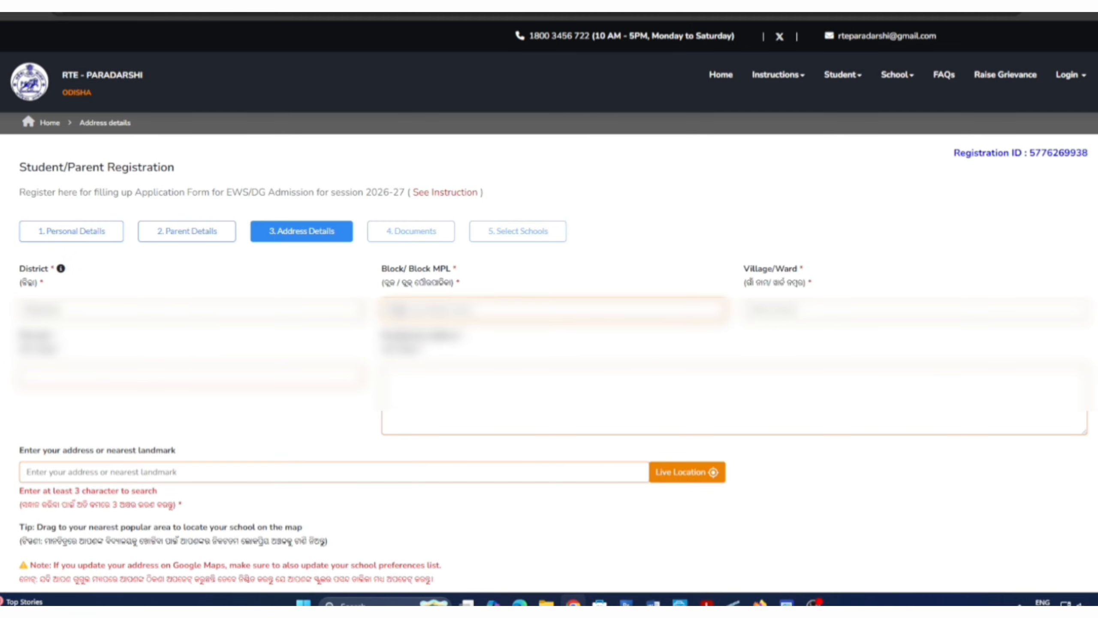
pyautogui.click(774, 309)
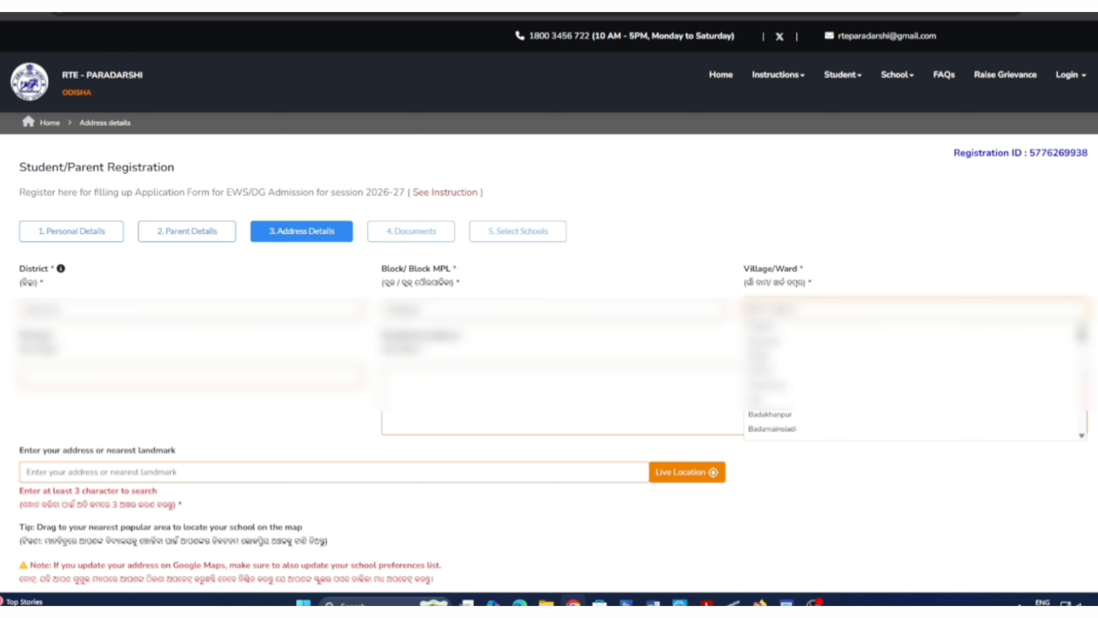
pyautogui.write('PATNA')
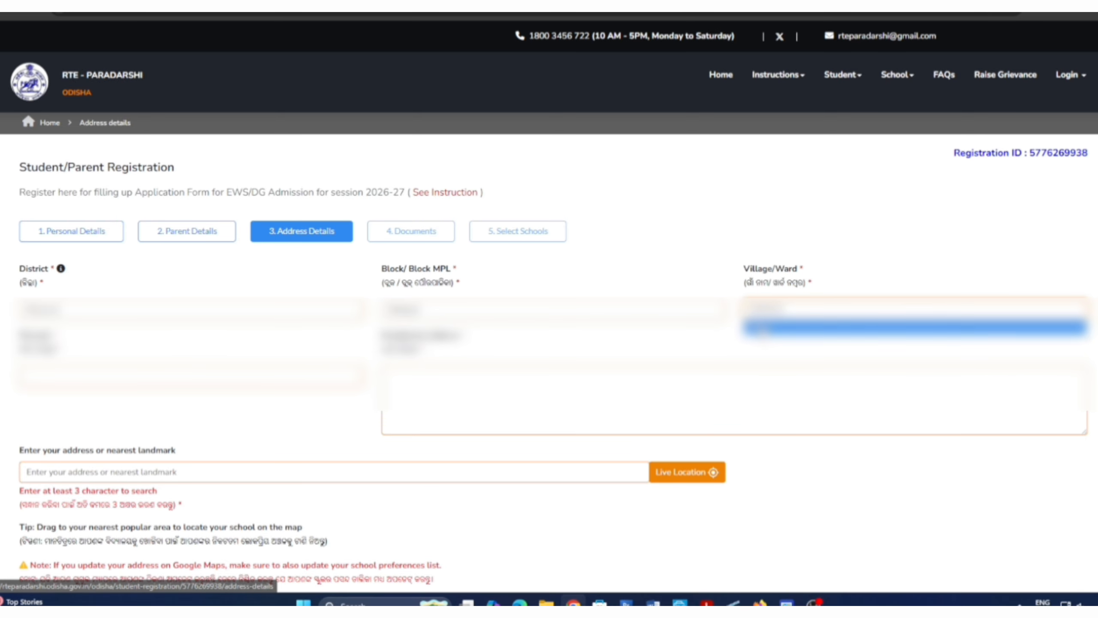
pyautogui.click(761, 327)
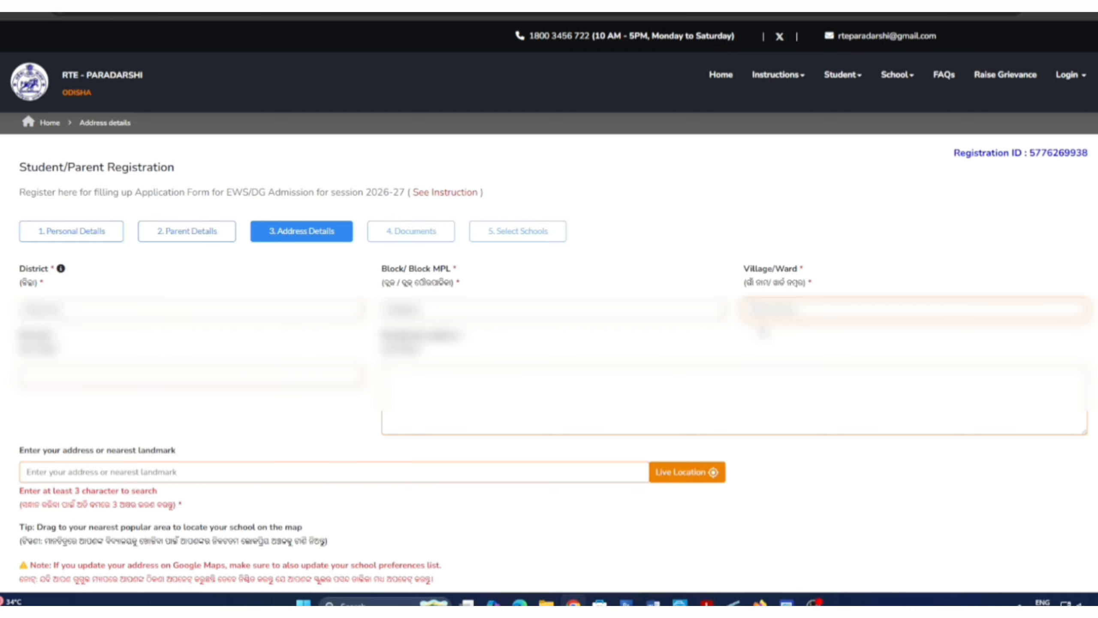
pyautogui.write('bali')
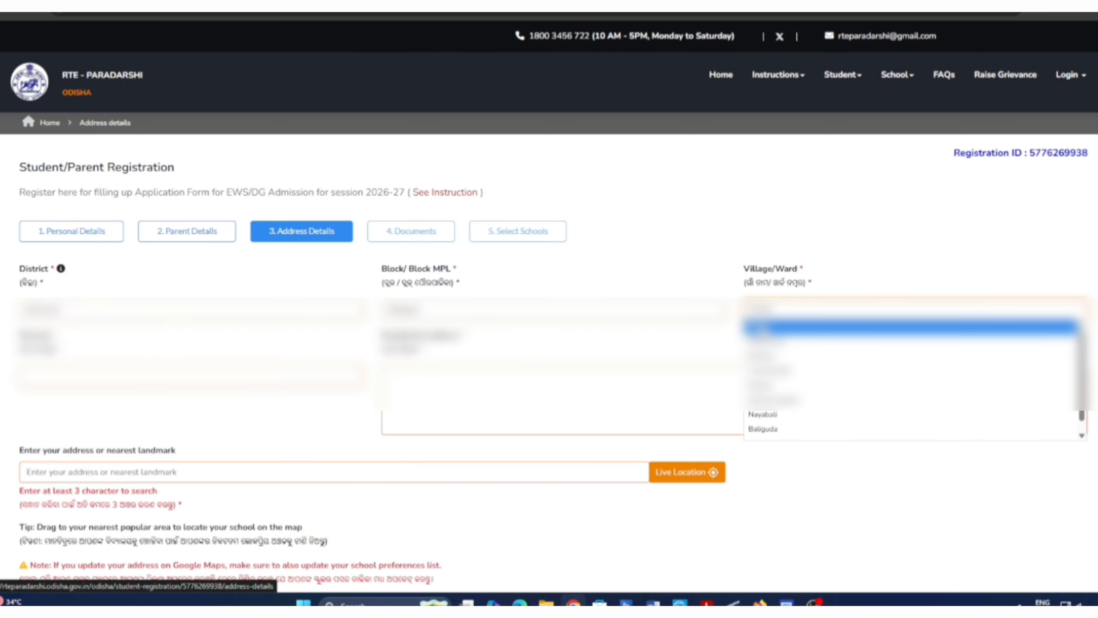
pyautogui.click(772, 378)
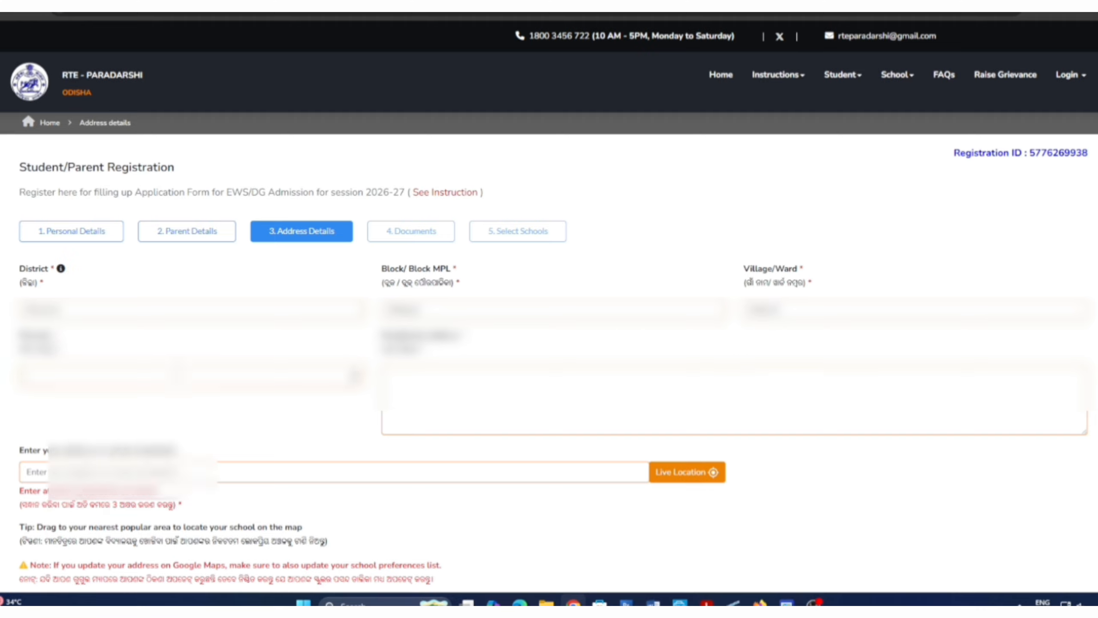
# Step: Type the pincode and the full postal address
pyautogui.click(176, 375)
pyautogui.write('76210')
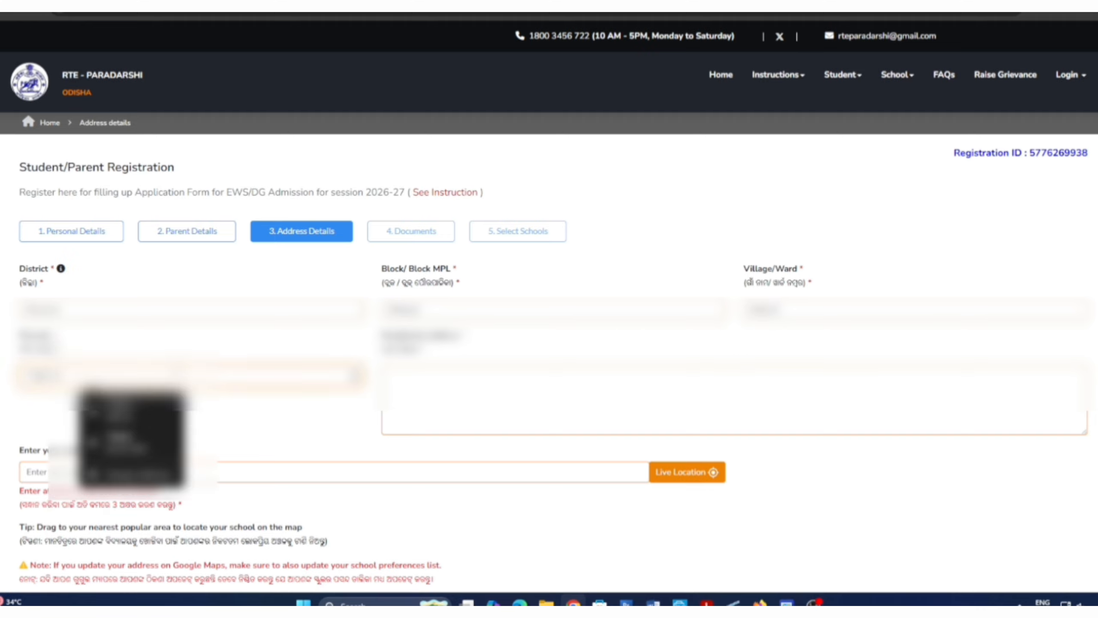
pyautogui.click(418, 401)
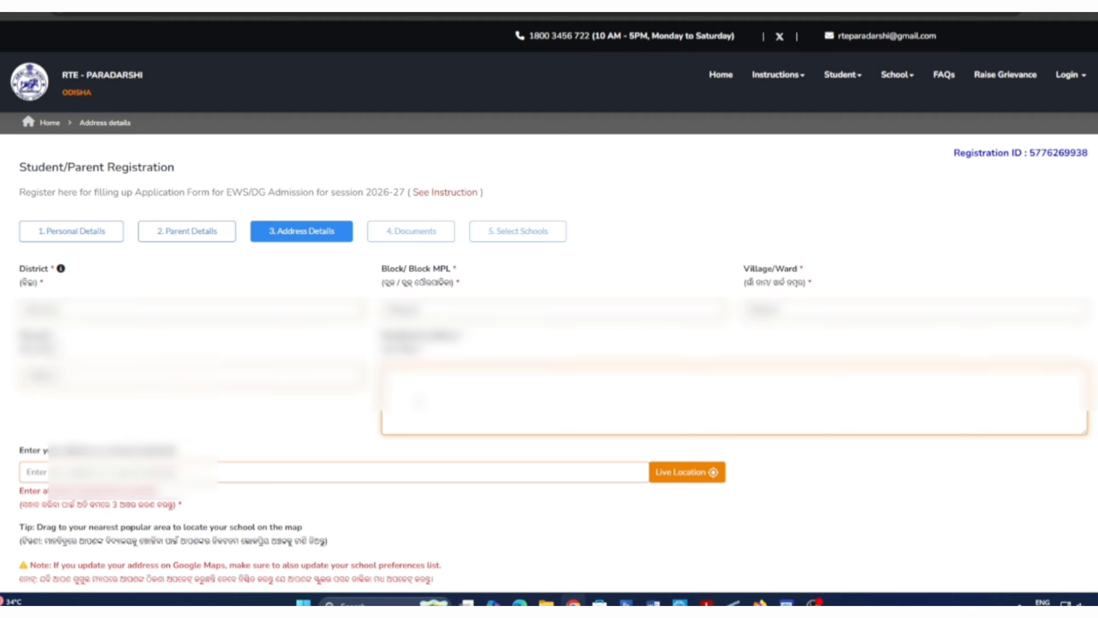
pyautogui.write('At-')
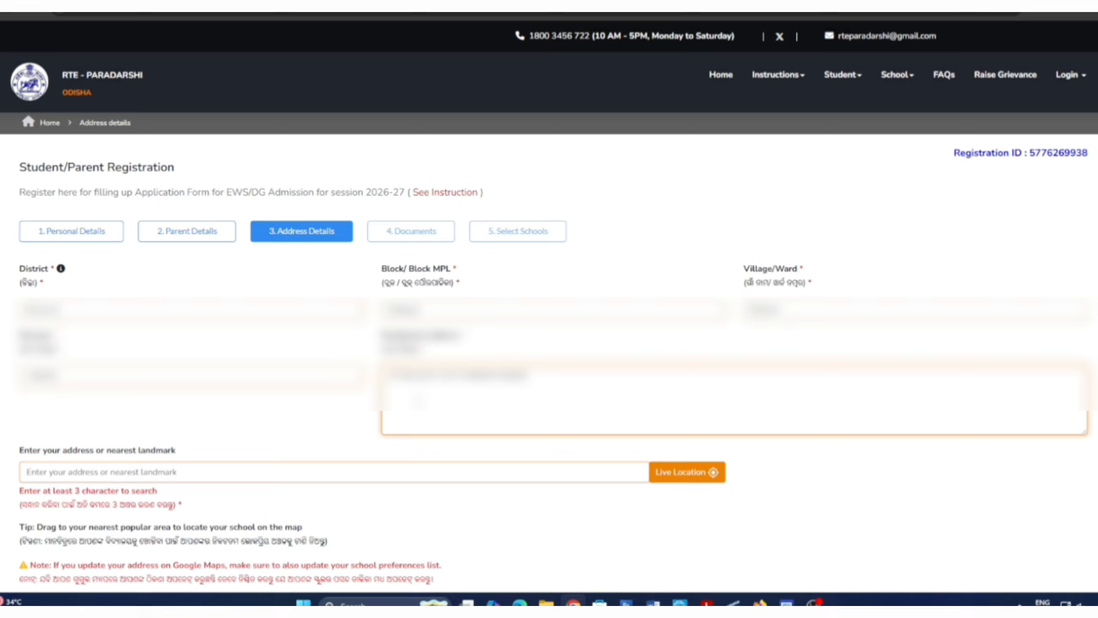
pyautogui.write('a')
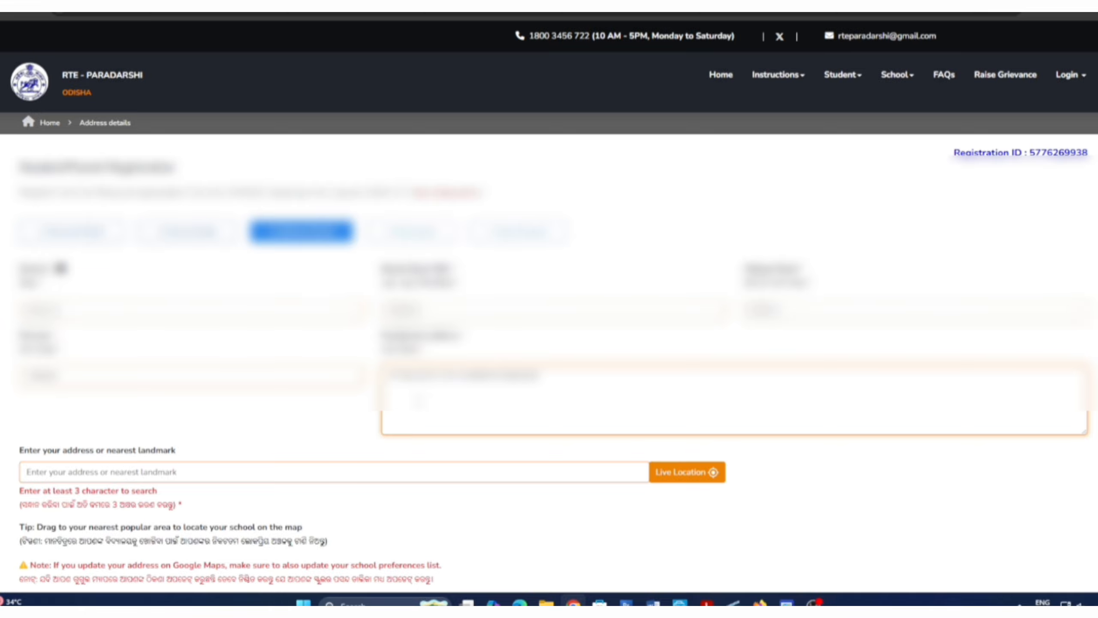
pyautogui.scroll(-3, 643, 360)
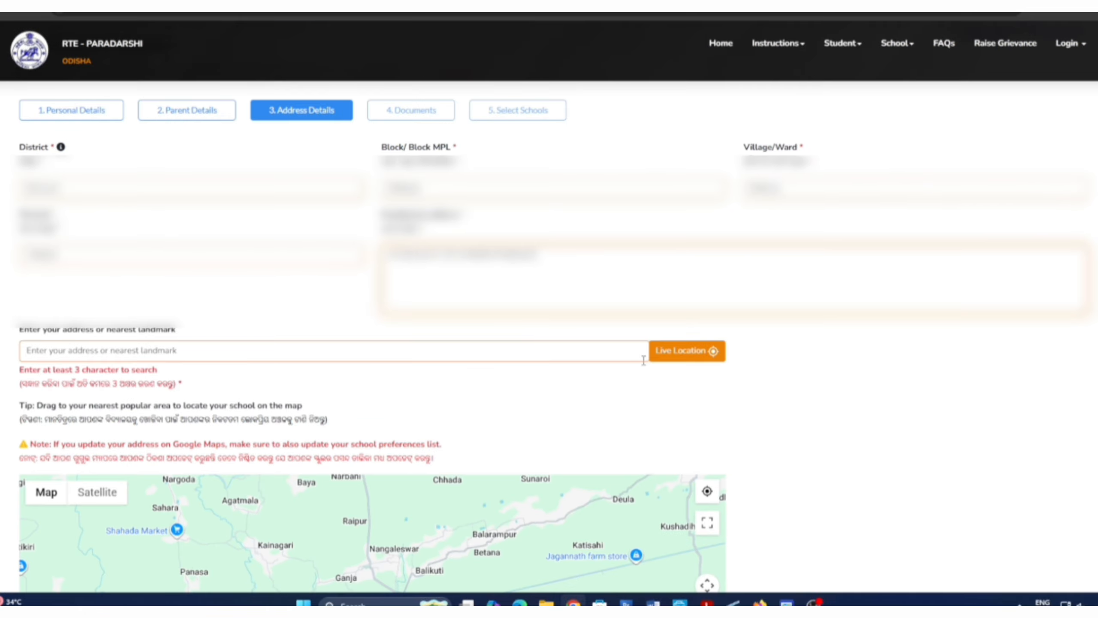
# Step: Pin the live location on the map and save the address details
pyautogui.click(675, 359)
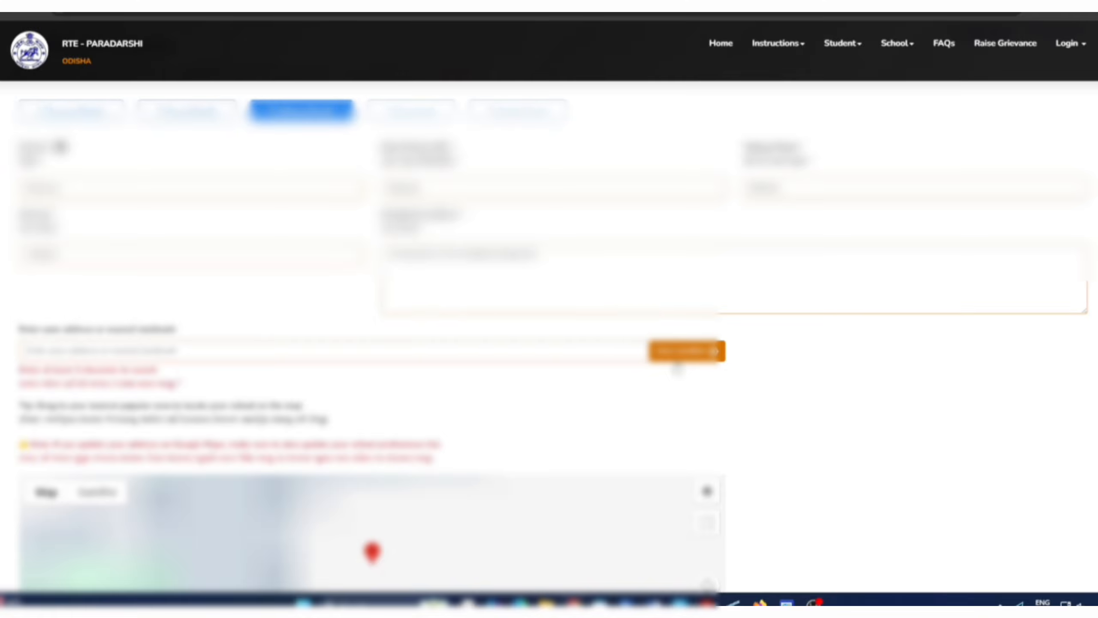
pyautogui.scroll(-3, 389, 411)
pyautogui.scroll(3, 376, 404)
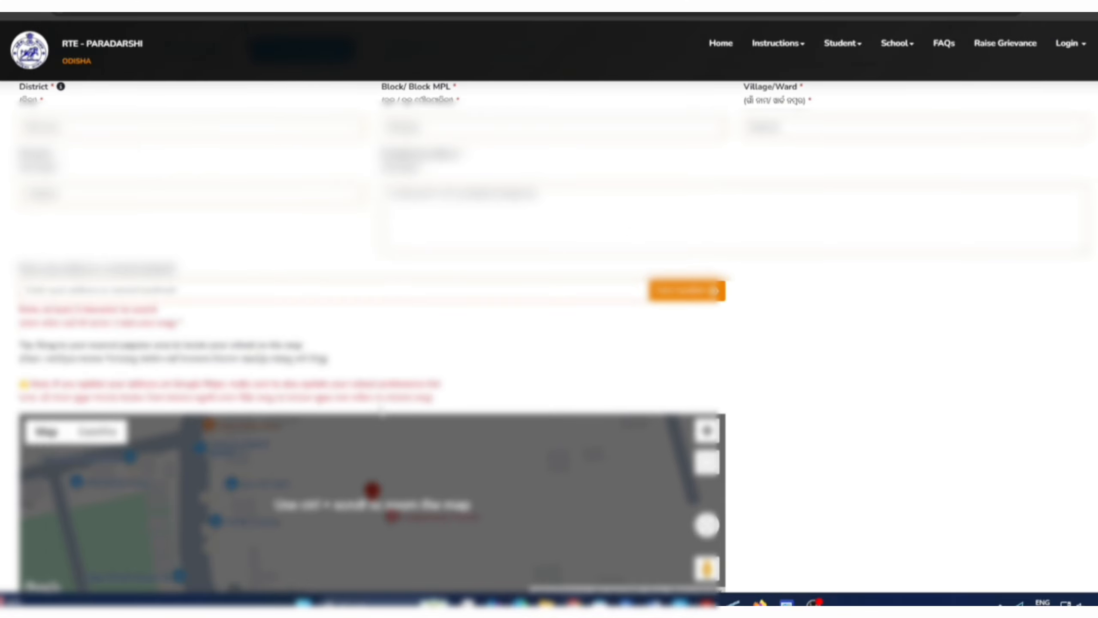
pyautogui.scroll(-3, 377, 408)
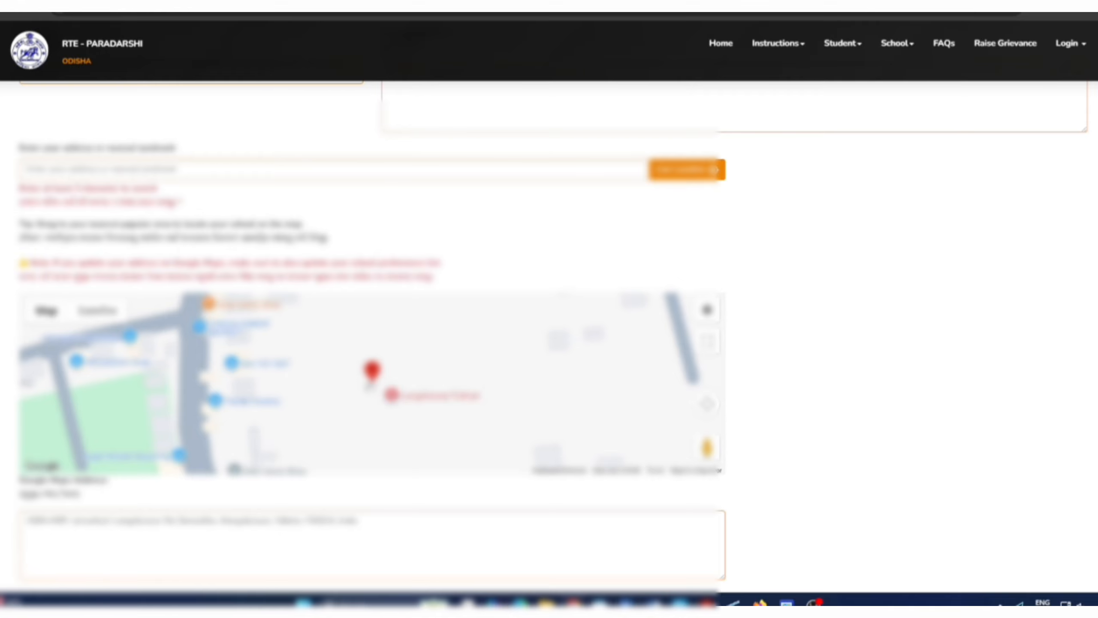
pyautogui.scroll(-4, 550, 320)
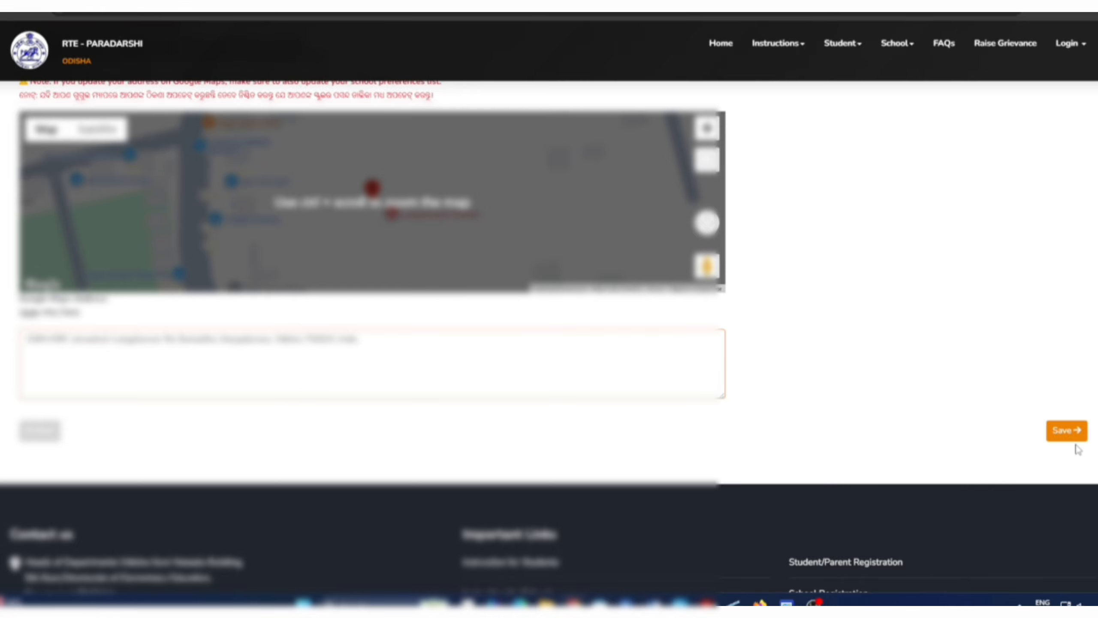
pyautogui.click(1068, 431)
pyautogui.scroll(4, 818, 344)
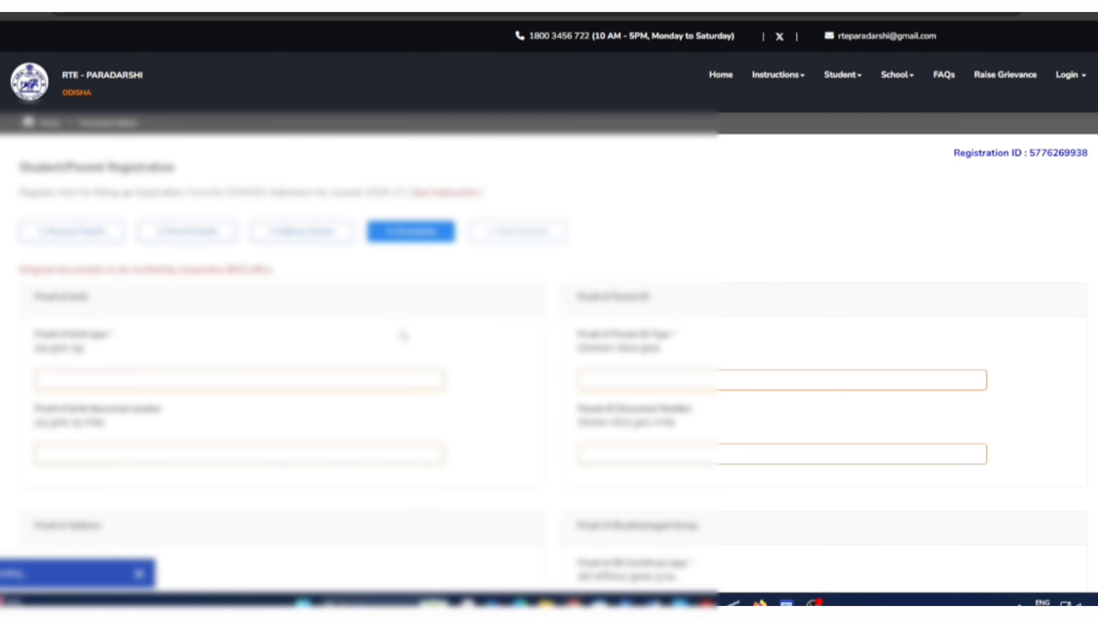
# Step: Set Aadhar Card as both the proof of birth and the parent ID proof
pyautogui.click(186, 385)
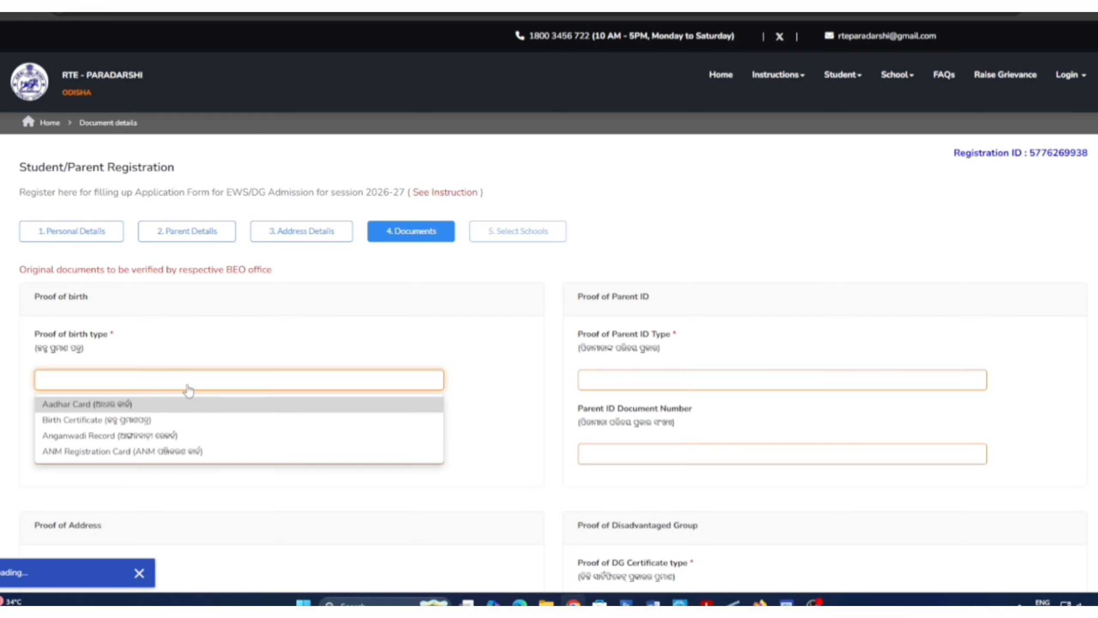
pyautogui.click(106, 409)
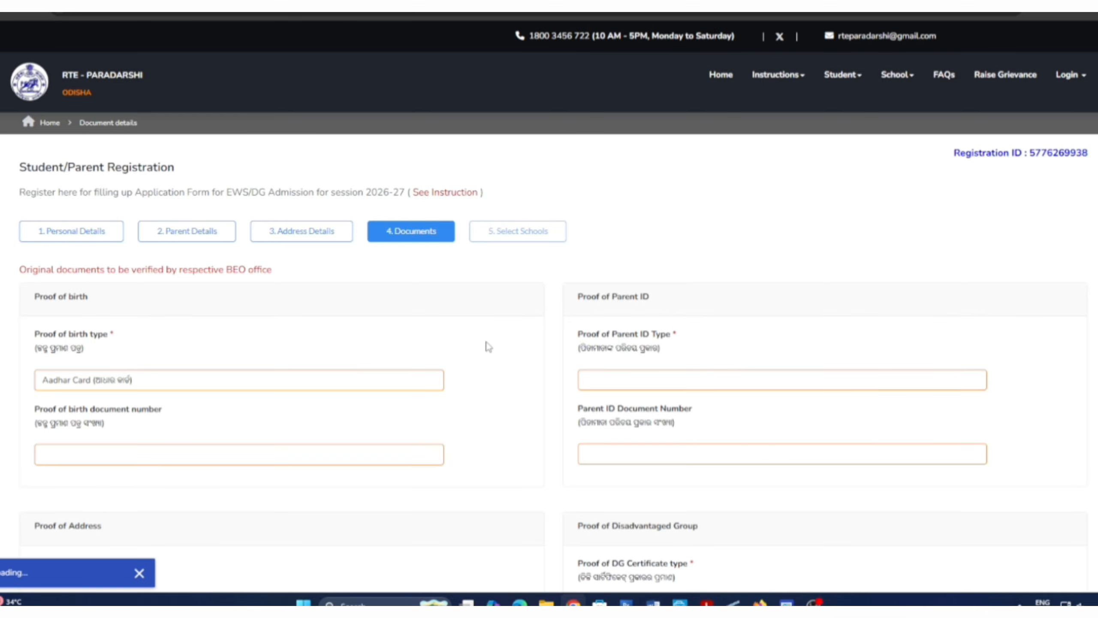
pyautogui.scroll(-4, 488, 344)
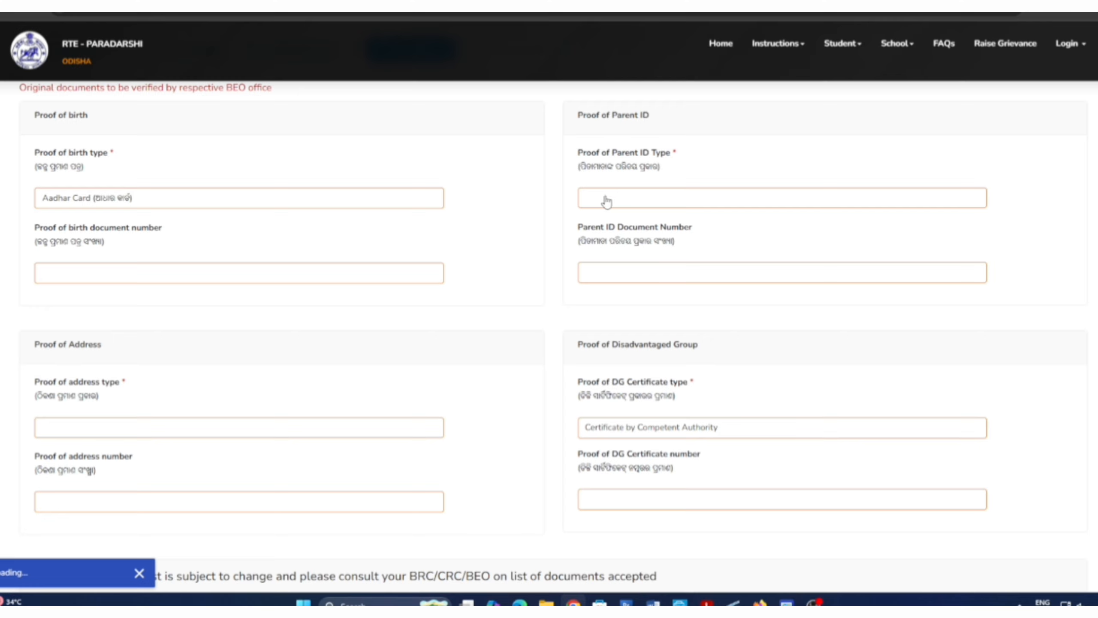
pyautogui.click(606, 201)
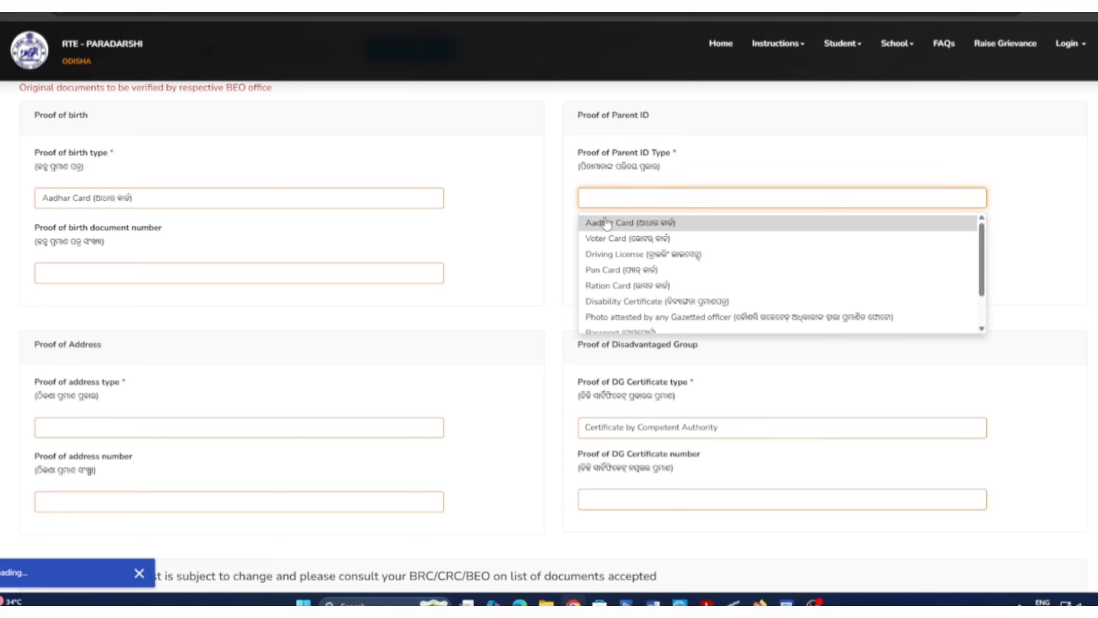
pyautogui.click(605, 224)
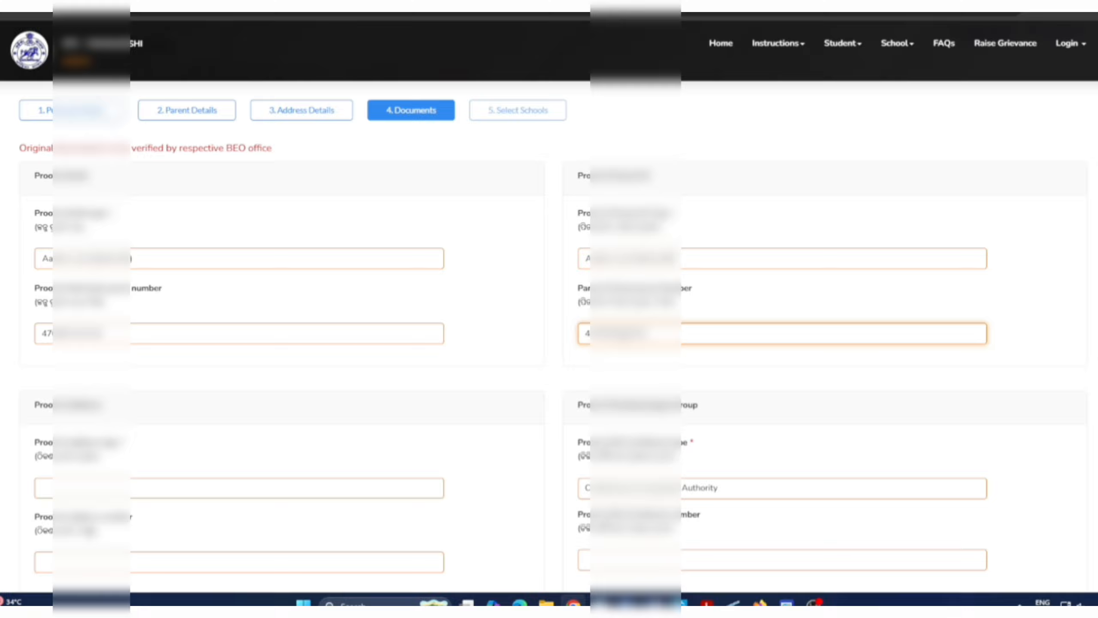
pyautogui.scroll(-3, 304, 324)
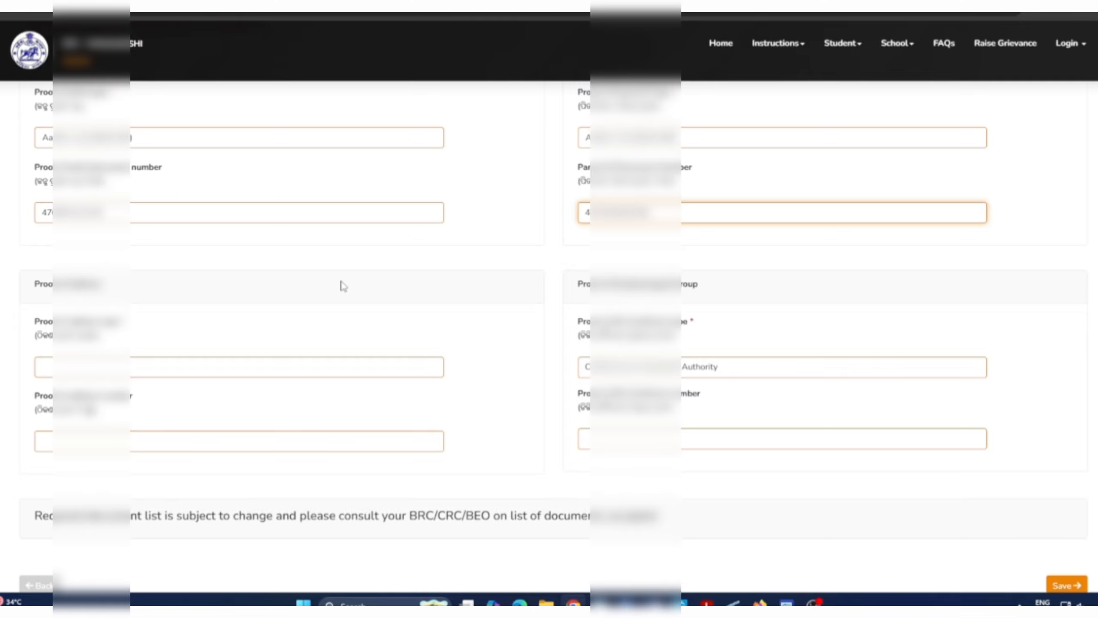
# Step: Choose the first proof of address type, enter its number and paste the DG certificate number
pyautogui.click(189, 372)
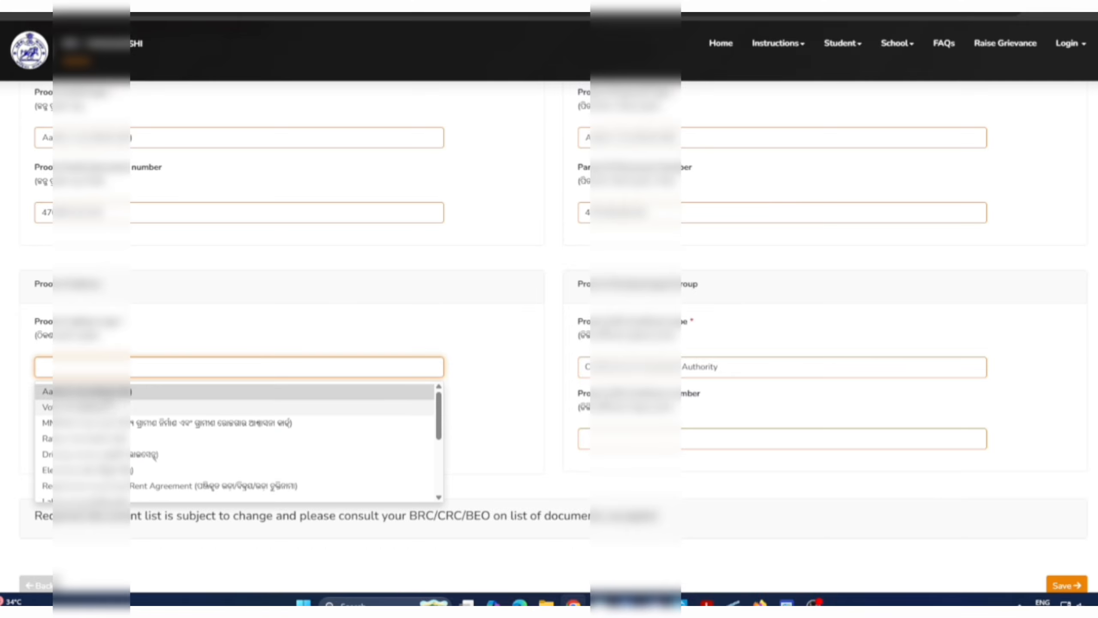
pyautogui.click(108, 394)
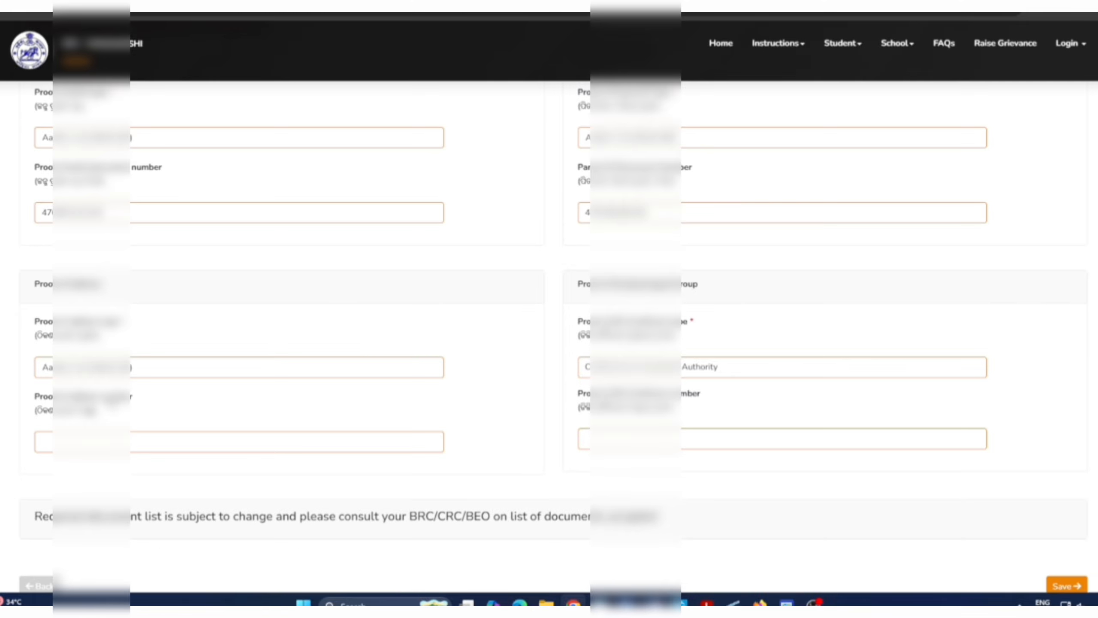
pyautogui.click(148, 443)
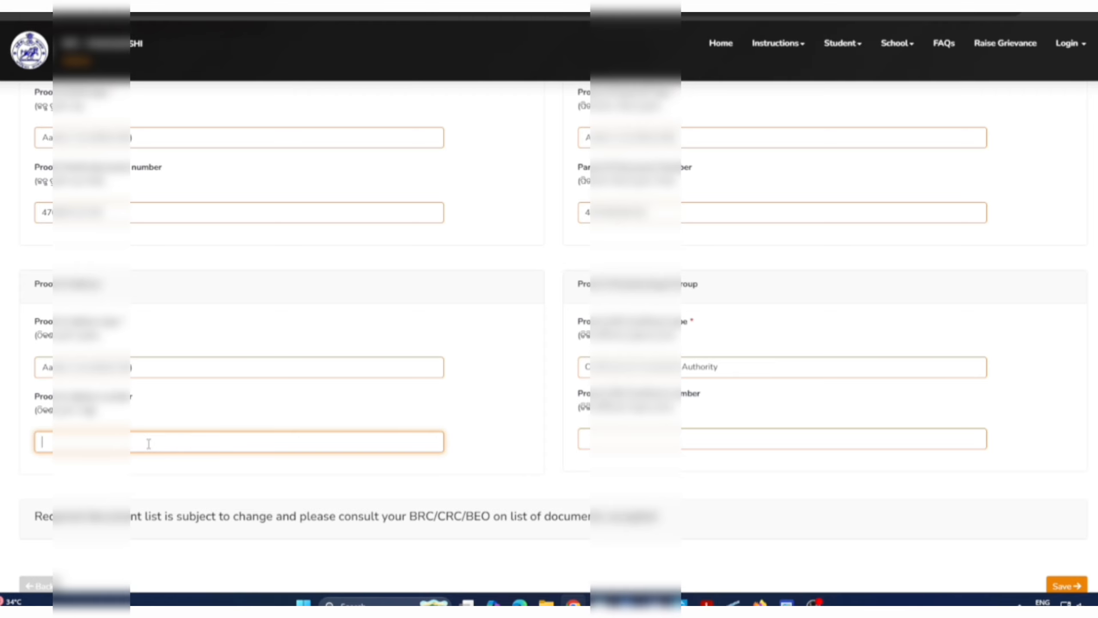
pyautogui.write('44444')
pyautogui.write('••••••')
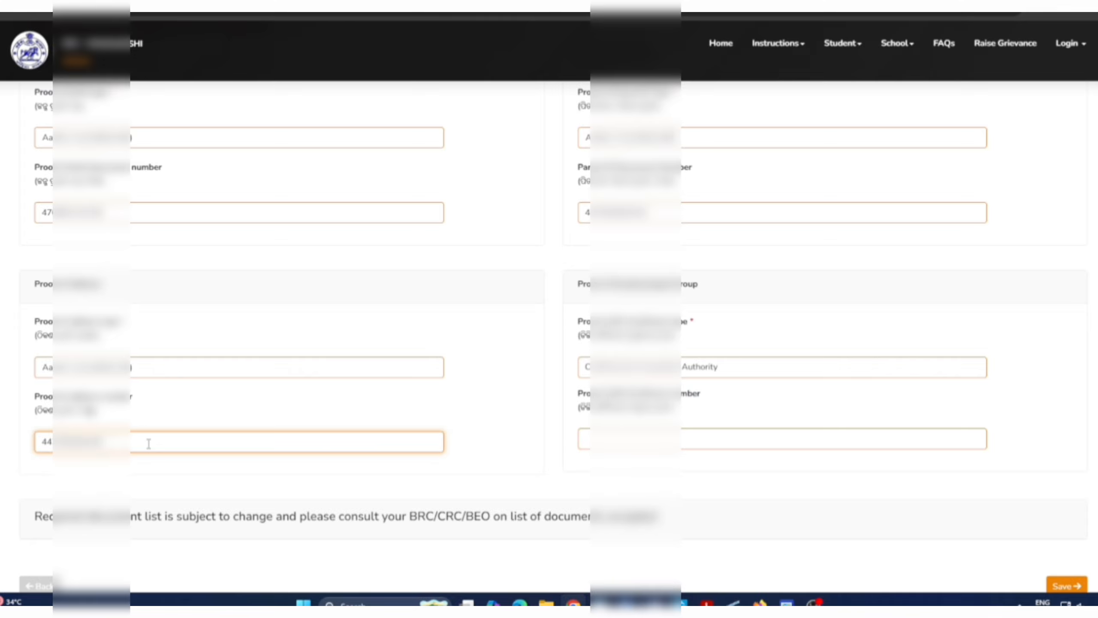
pyautogui.click(586, 439)
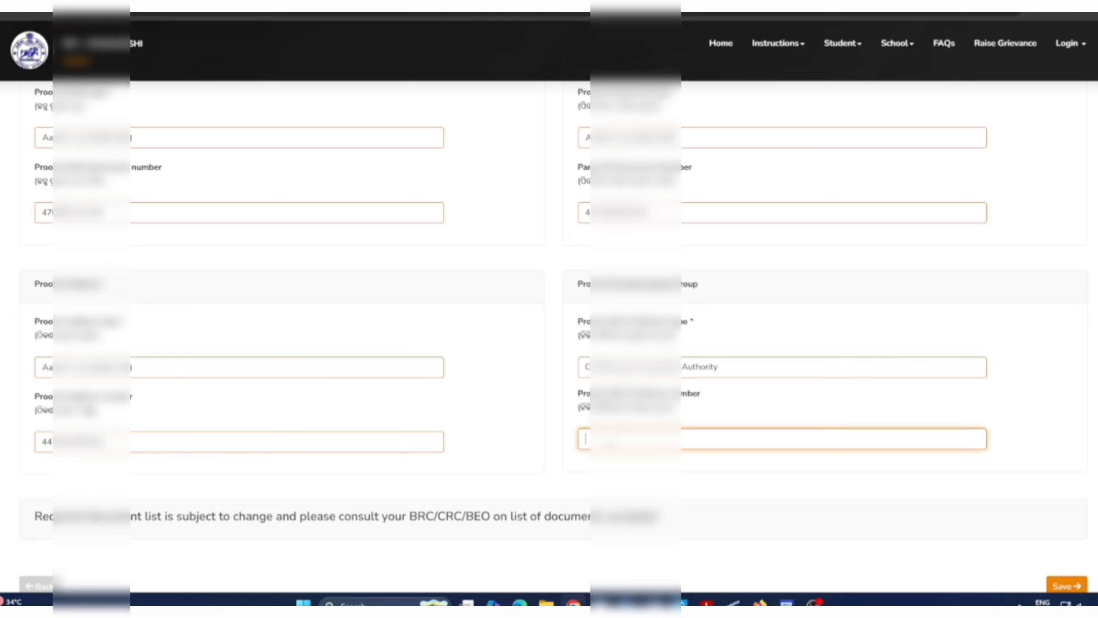
pyautogui.hotkey('ctrl', 'v')
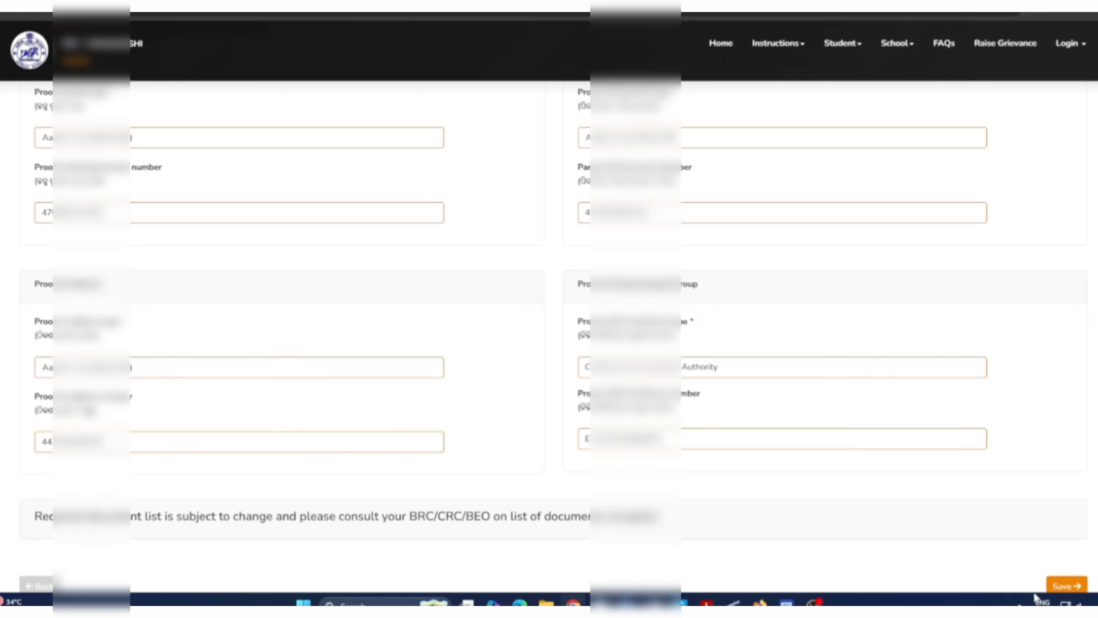
# Step: Save the document details and bring up the list of available schools
pyautogui.click(1074, 589)
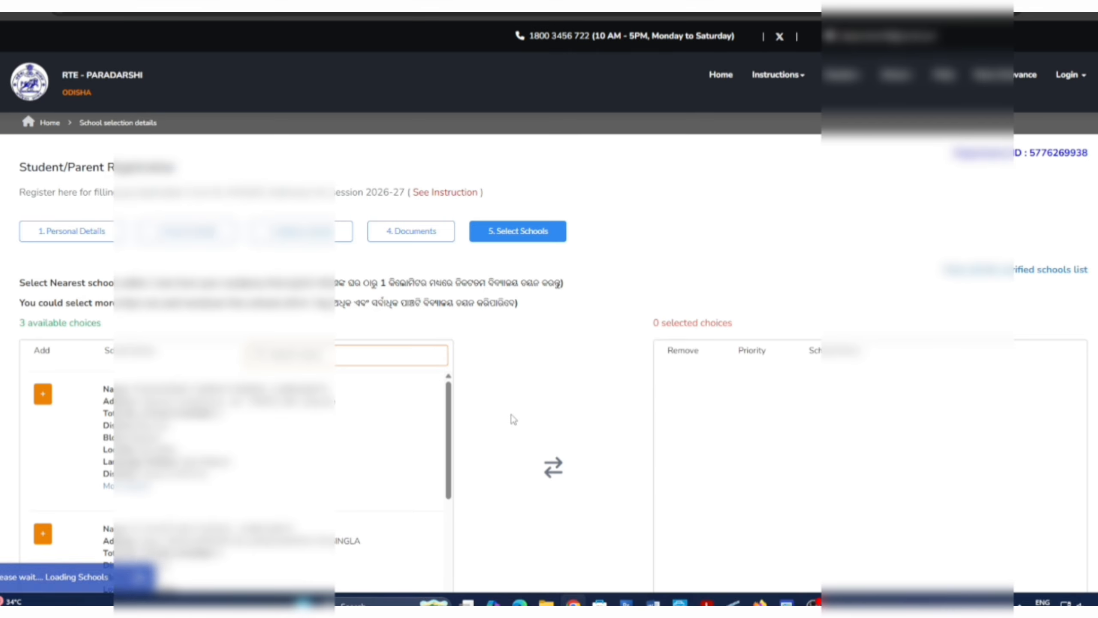
pyautogui.scroll(-1, 512, 418)
pyautogui.scroll(-2, 513, 418)
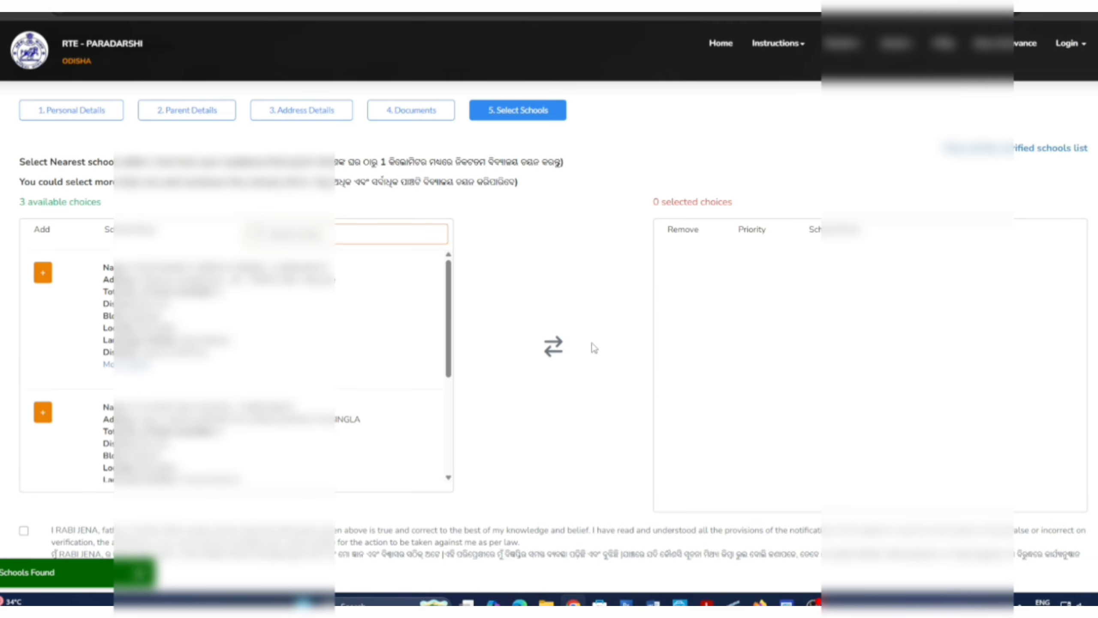
pyautogui.scroll(-3, 355, 342)
pyautogui.scroll(-2, 355, 343)
pyautogui.scroll(4, 355, 342)
# Step: Add the second, first and last listed schools as preferences 1, 2 and 3
pyautogui.click(42, 412)
pyautogui.click(44, 277)
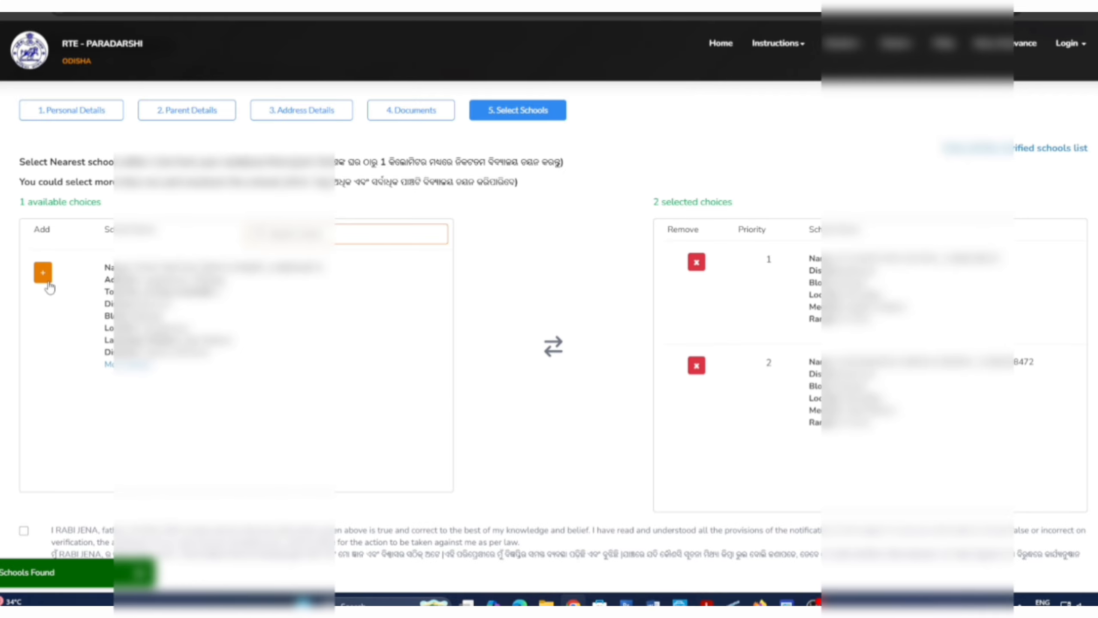
pyautogui.scroll(-1, 505, 351)
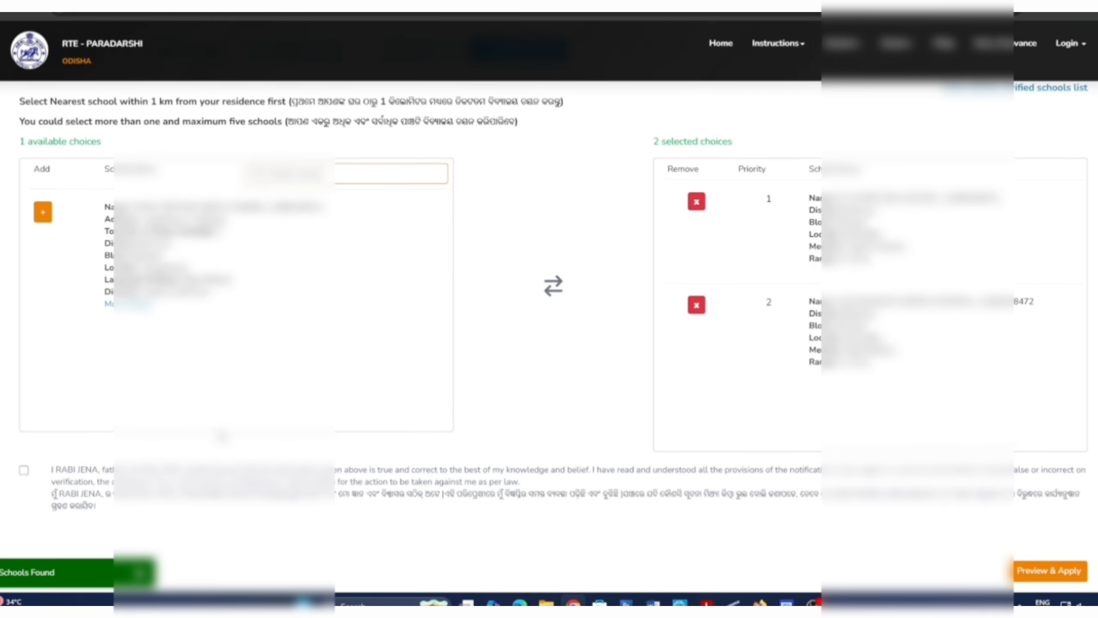
pyautogui.click(43, 211)
# Step: Accept the declaration and review the six-document checklist for the BEO office
pyautogui.scroll(3, 754, 330)
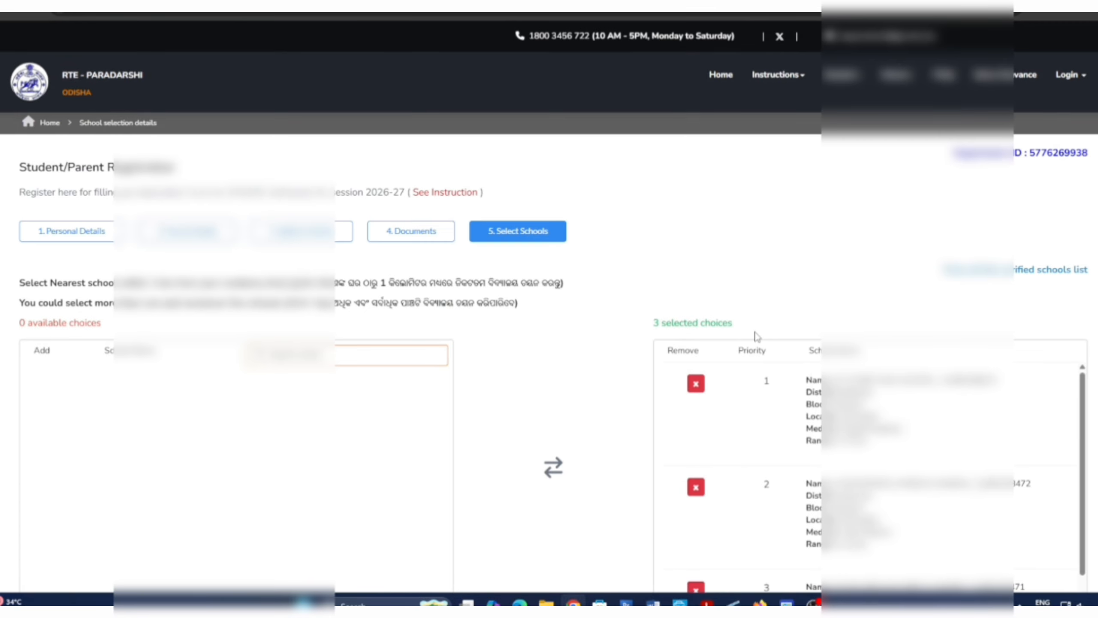
pyautogui.scroll(-4, 754, 330)
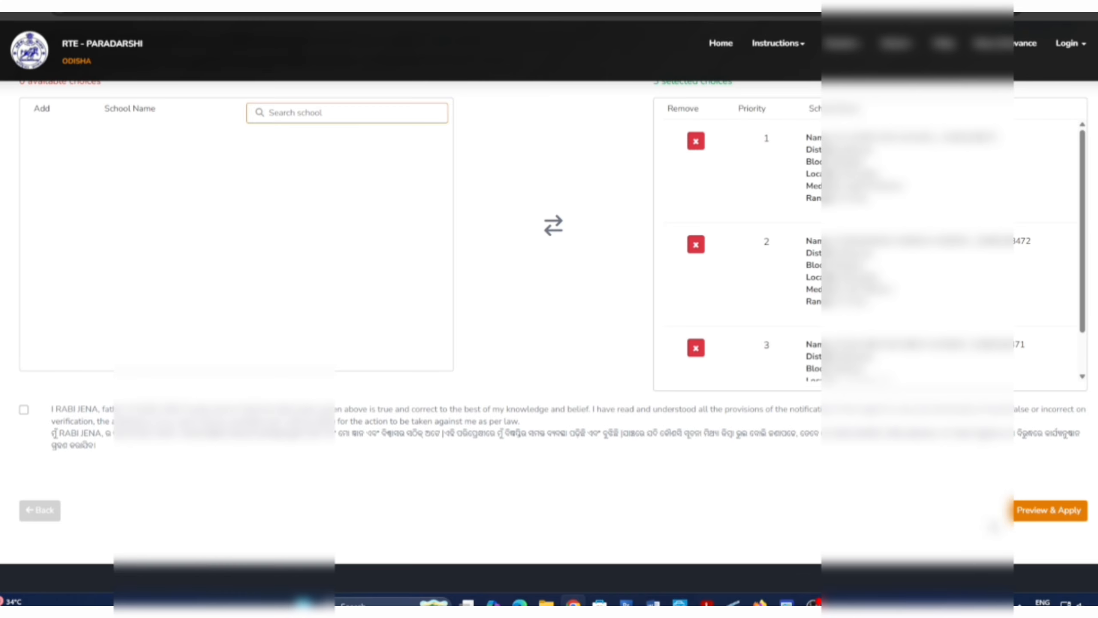
pyautogui.click(24, 409)
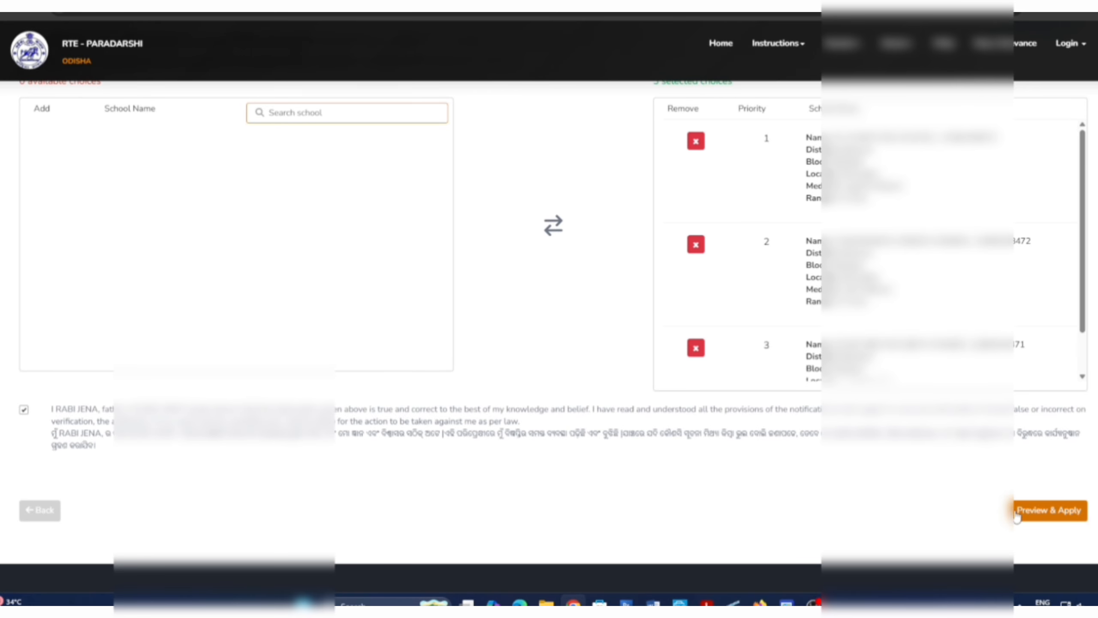
pyautogui.scroll(1, 826, 469)
pyautogui.scroll(1, 826, 469)
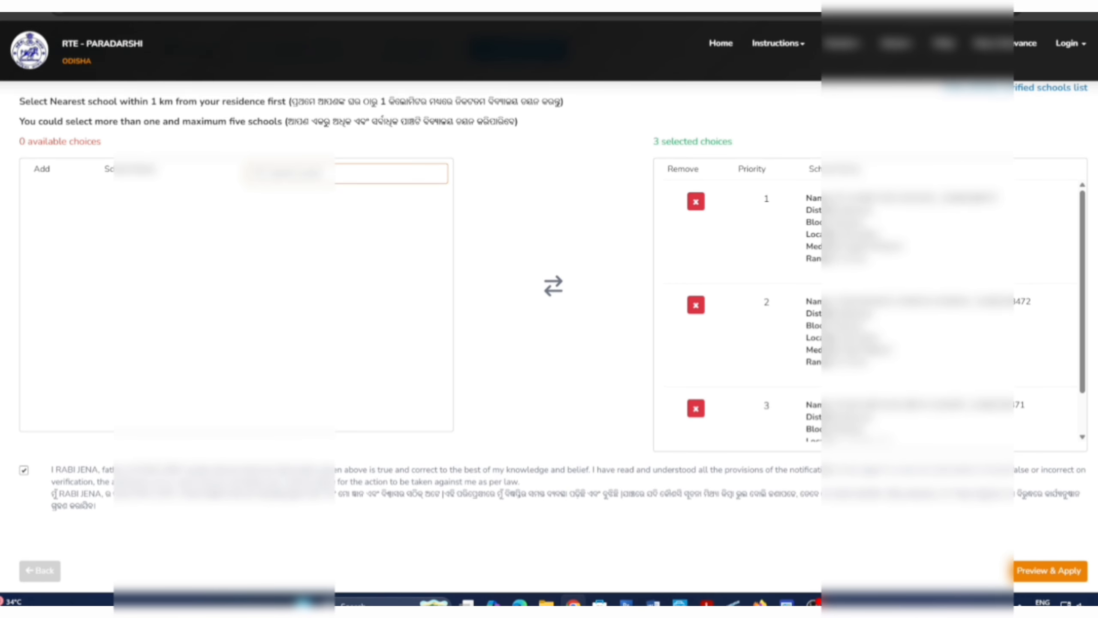
pyautogui.scroll(4, 823, 460)
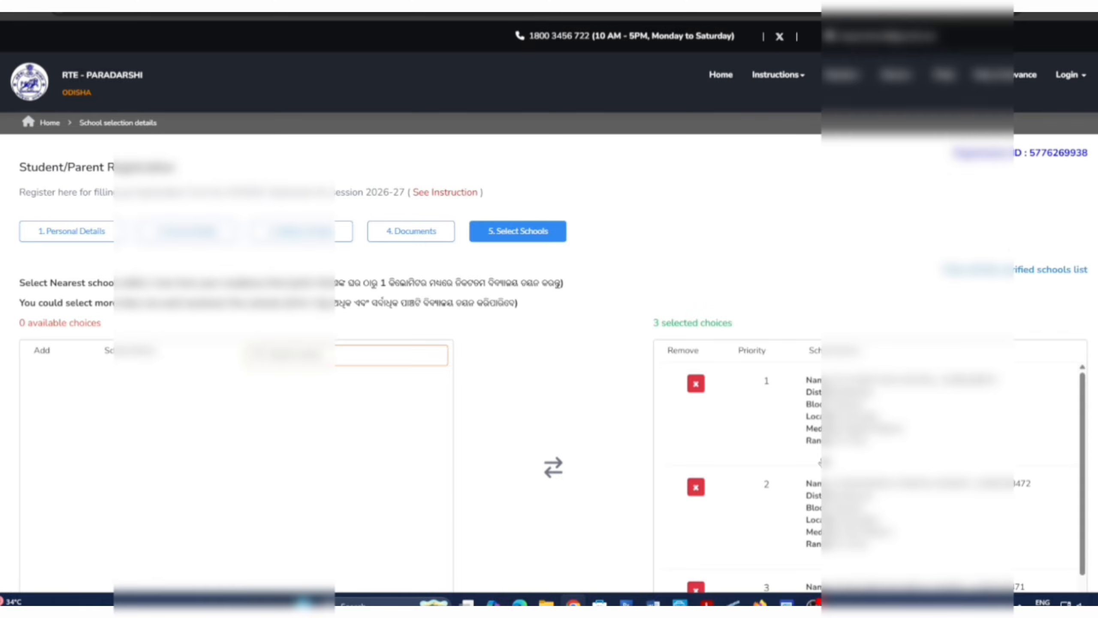
pyautogui.scroll(-3, 824, 459)
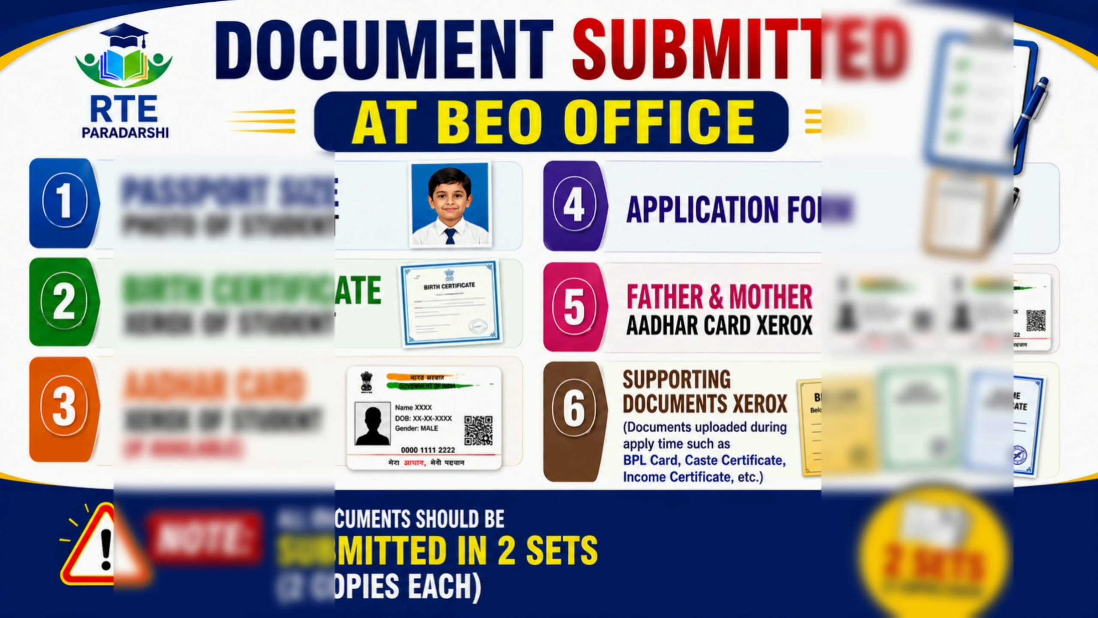